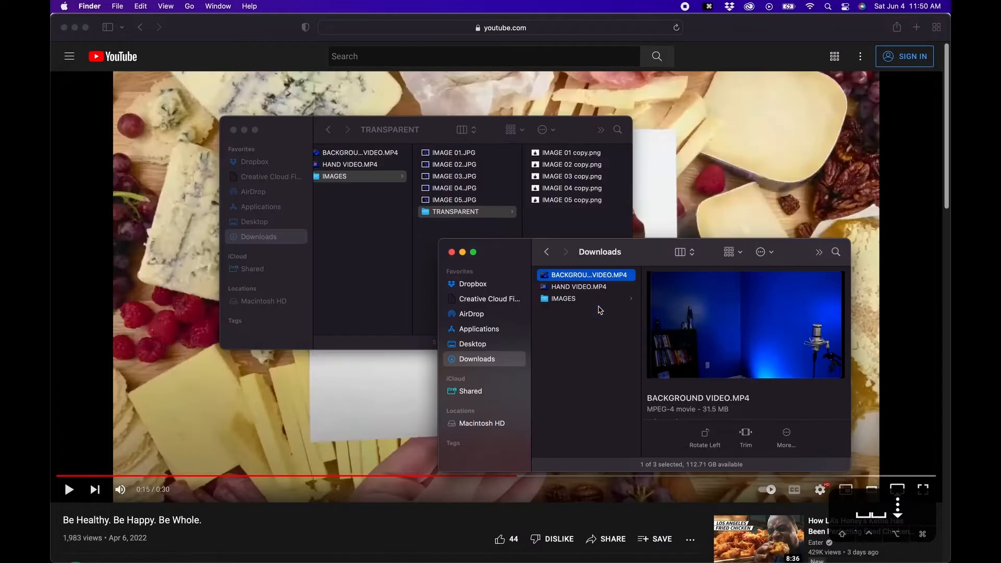
Preview HAND VIDEO.MP4 and page through the JPG images in the IMAGES folder, starting from IMAGE 01.JPG
key(space)
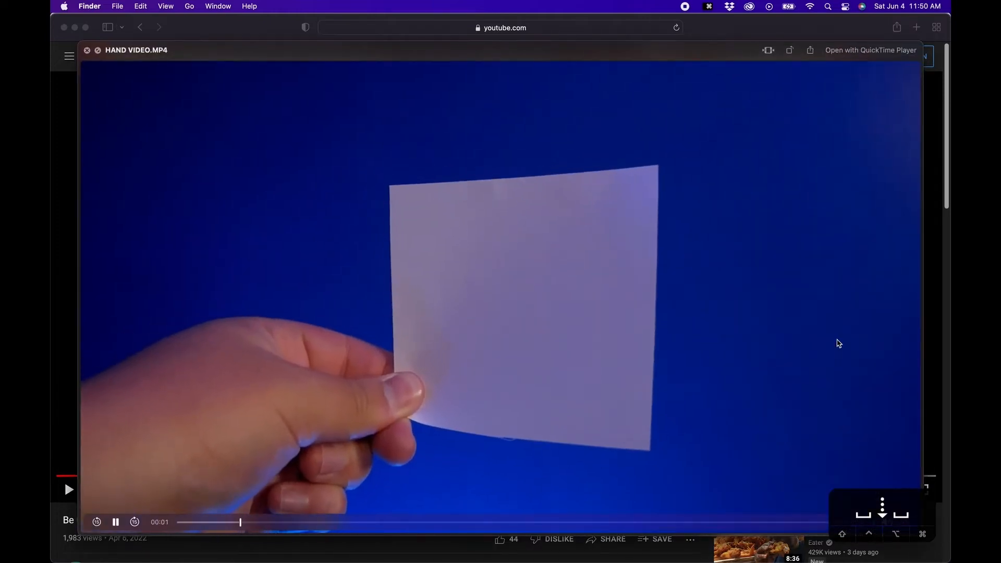
key(space)
click(629, 300)
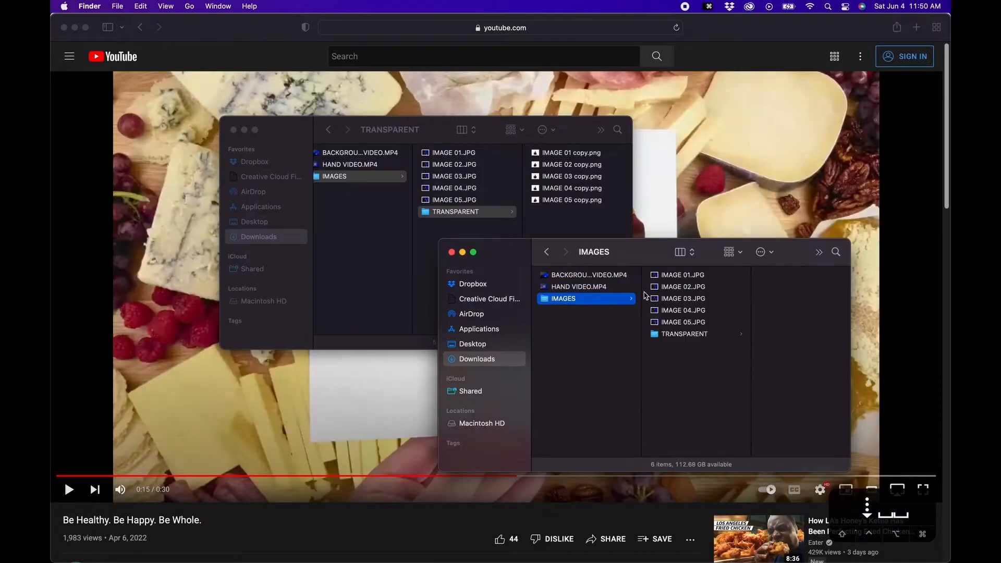
click(688, 276)
key(space)
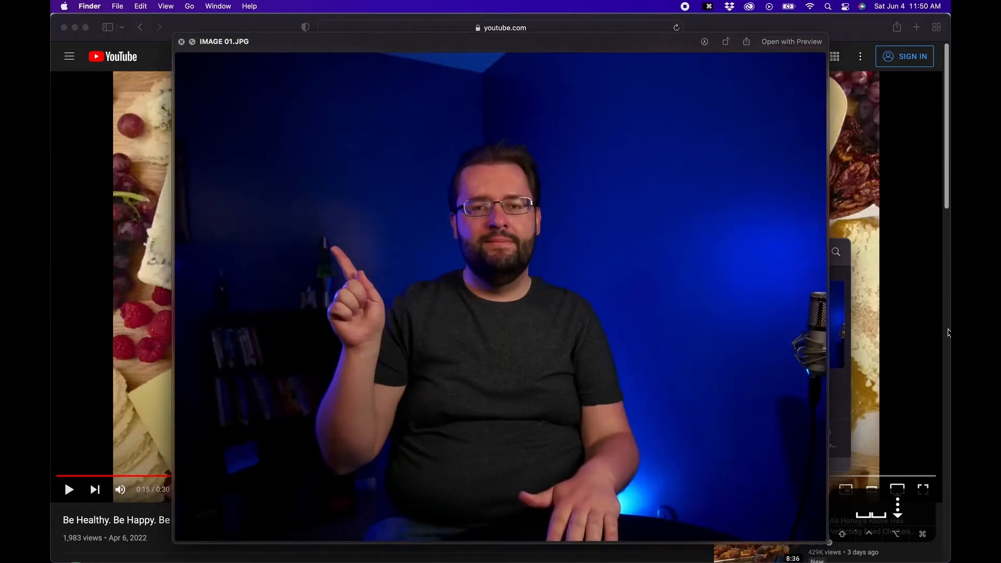
key(Down)
key(Down)
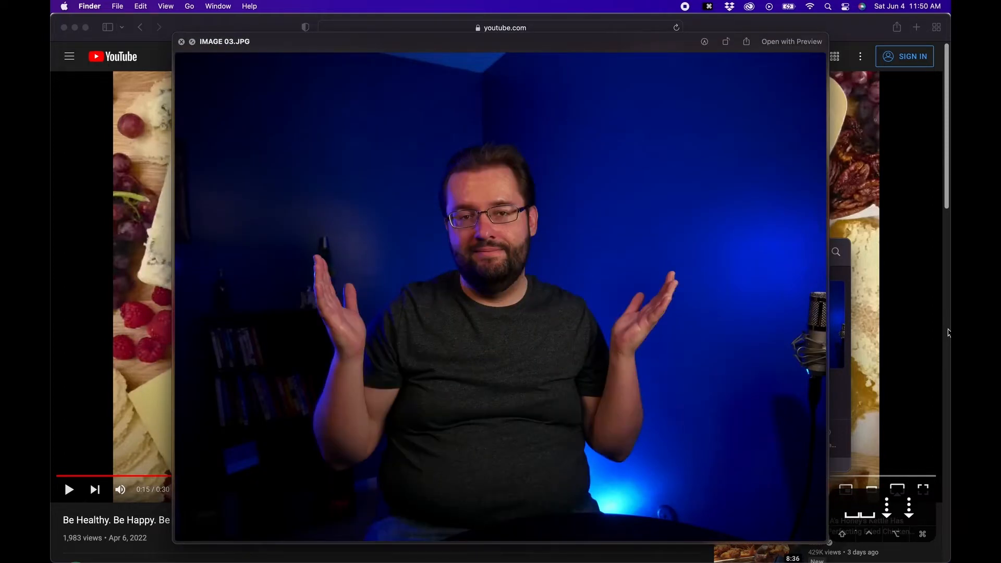
key(Down)
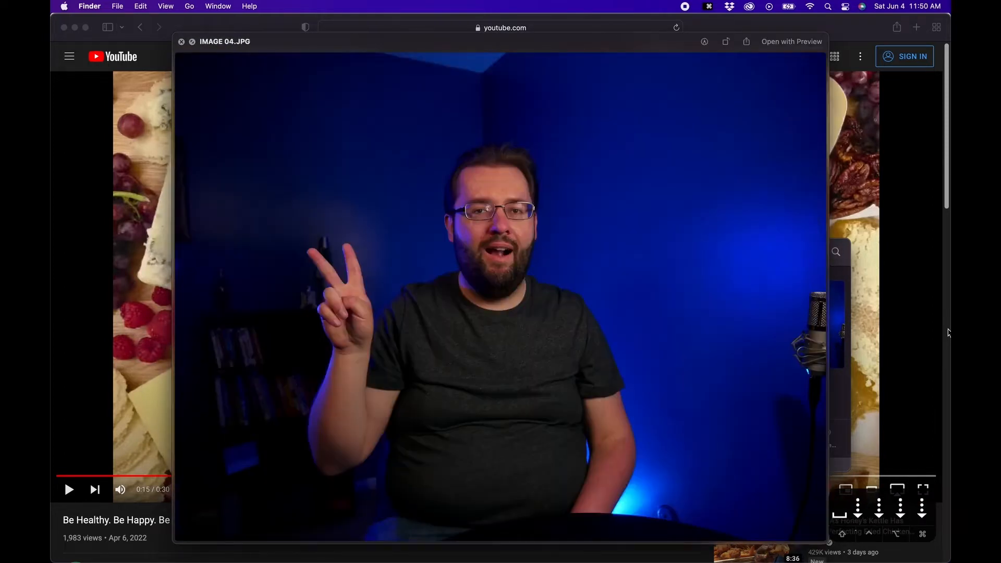
key(Down)
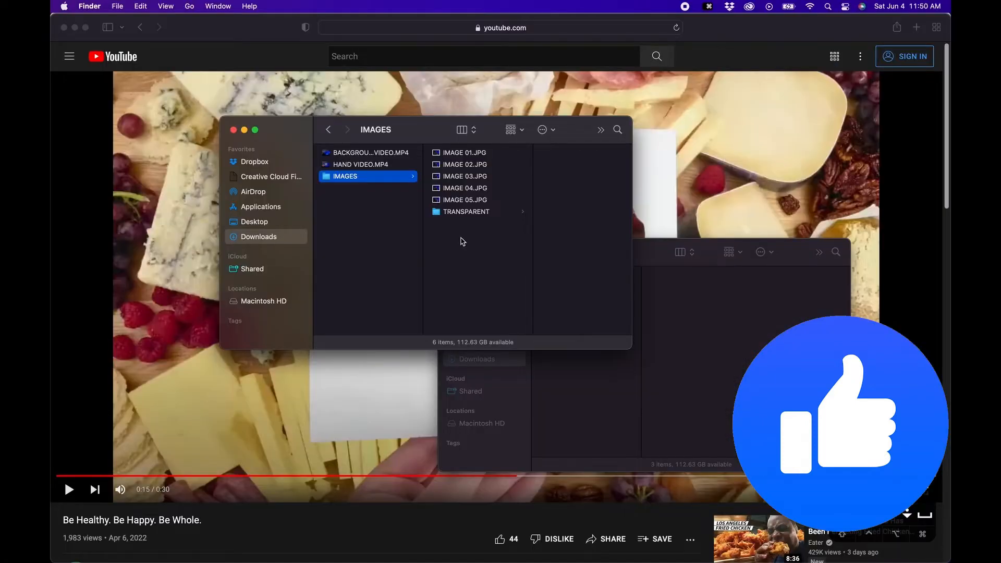
Preview IMAGE 01.JPG through IMAGE 03.JPG in the other Finder window
click(465, 155)
key(space)
key(Down)
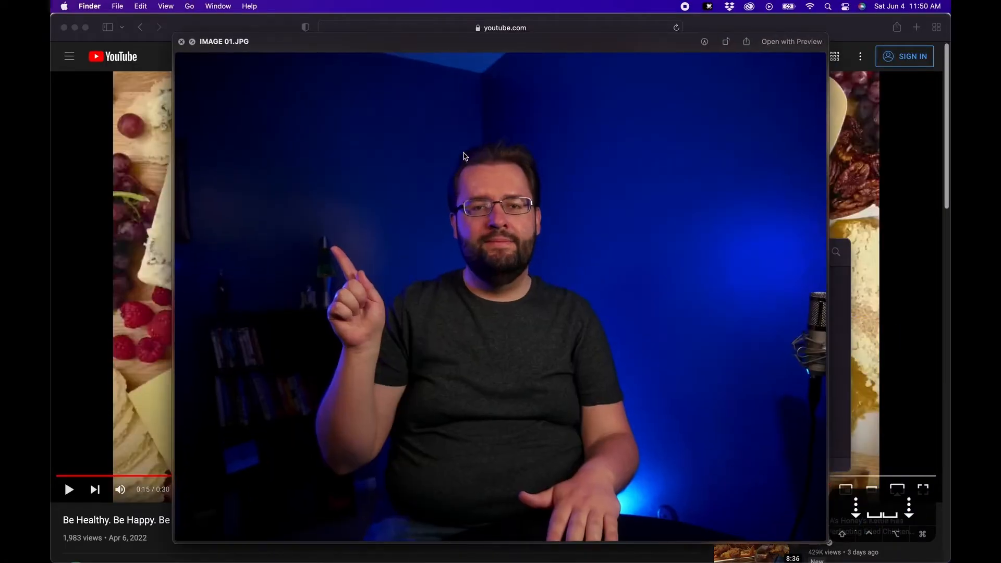
key(Down)
key(space)
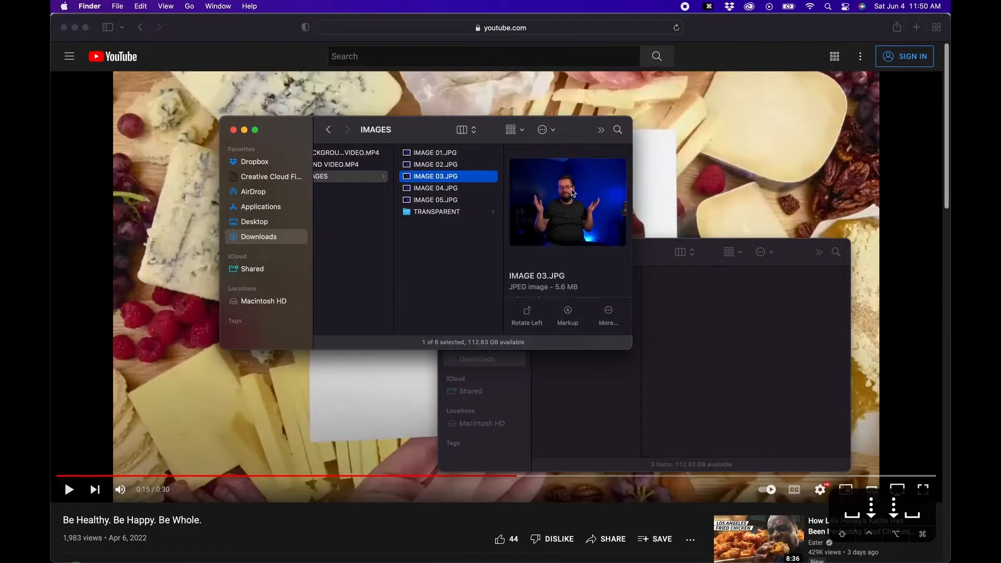
Open IMAGE 01.JPG in Adobe Photoshop 2022 and convert its locked Background into a regular layer with the default settings
click(440, 156)
right_click(440, 156)
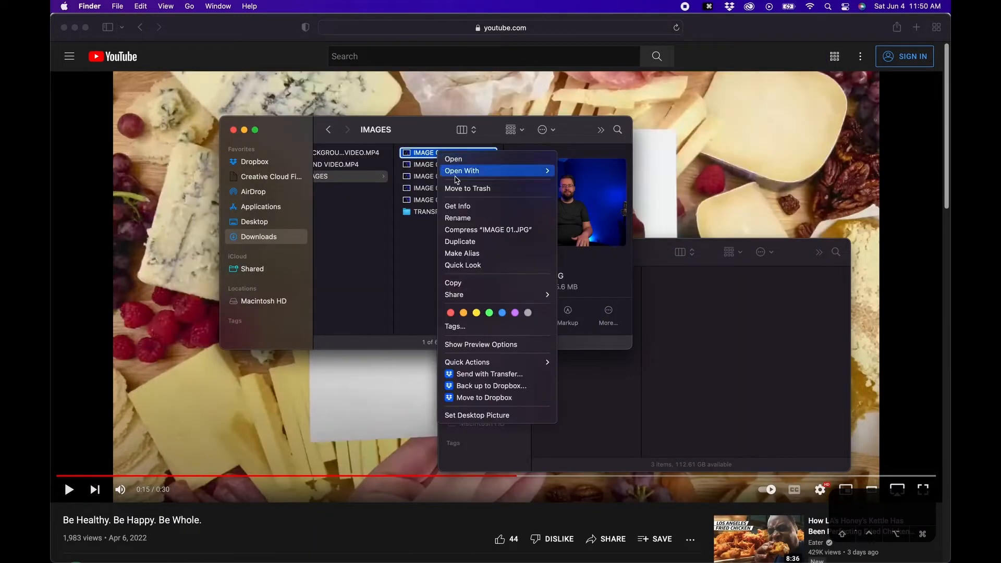
mouse_move(459, 175)
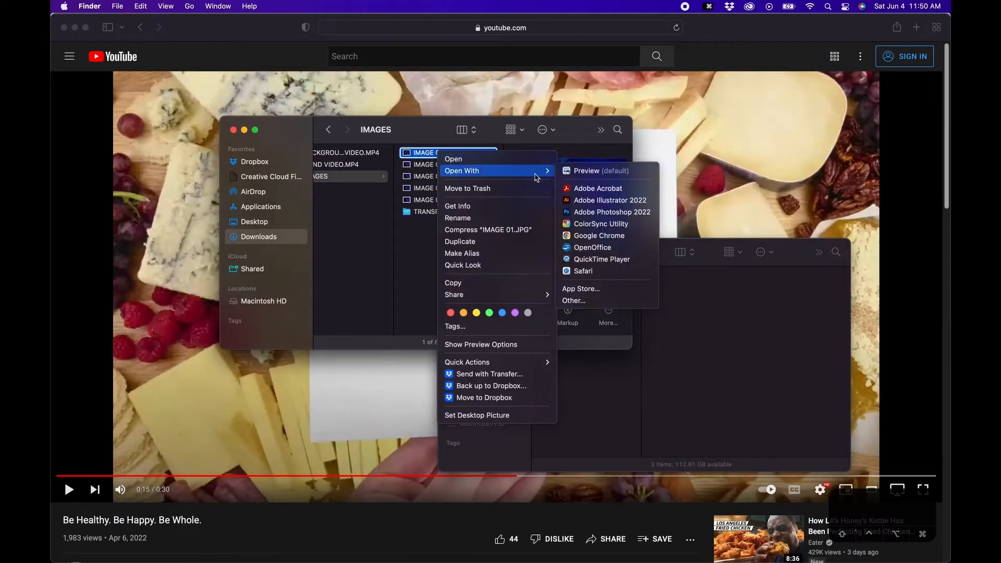
click(600, 212)
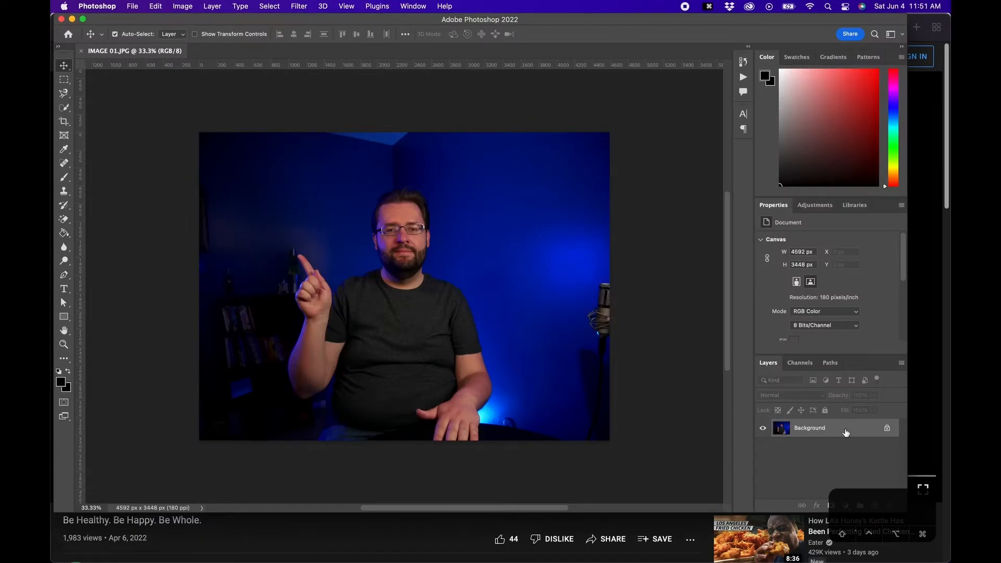
double_click(846, 433)
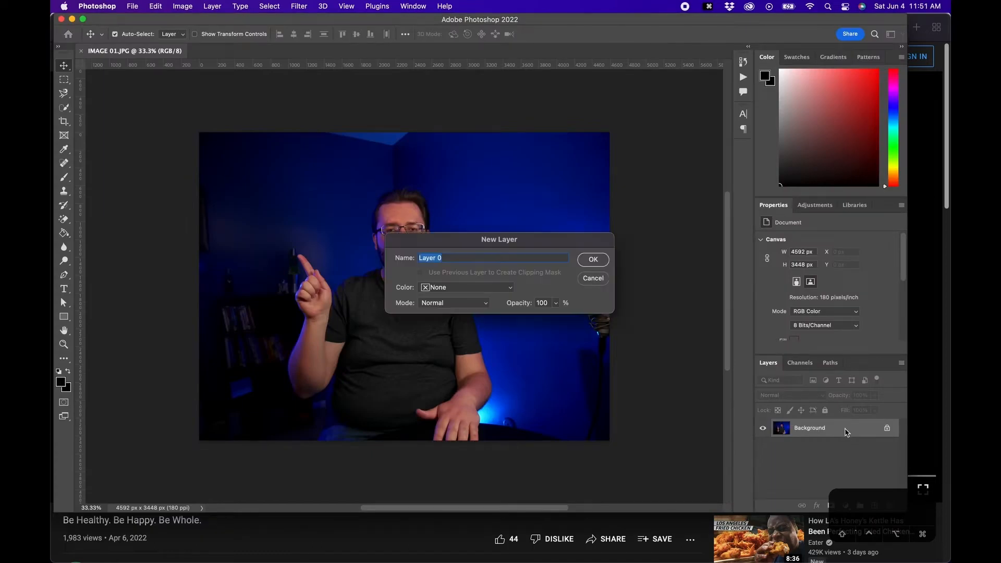
click(594, 259)
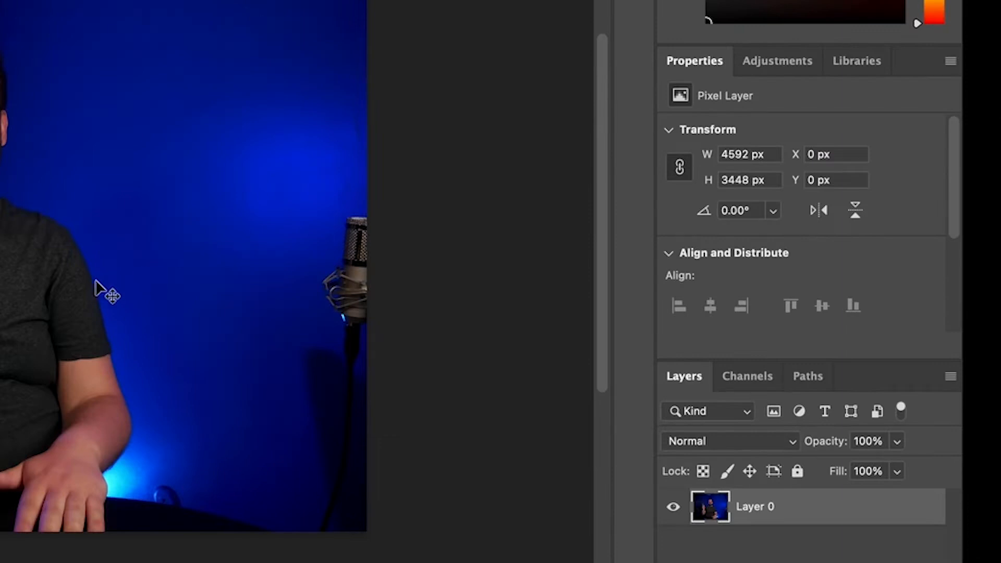
Try the automatic Remove Background action on the photo layer, and undo it
drag(957, 212, 945, 324)
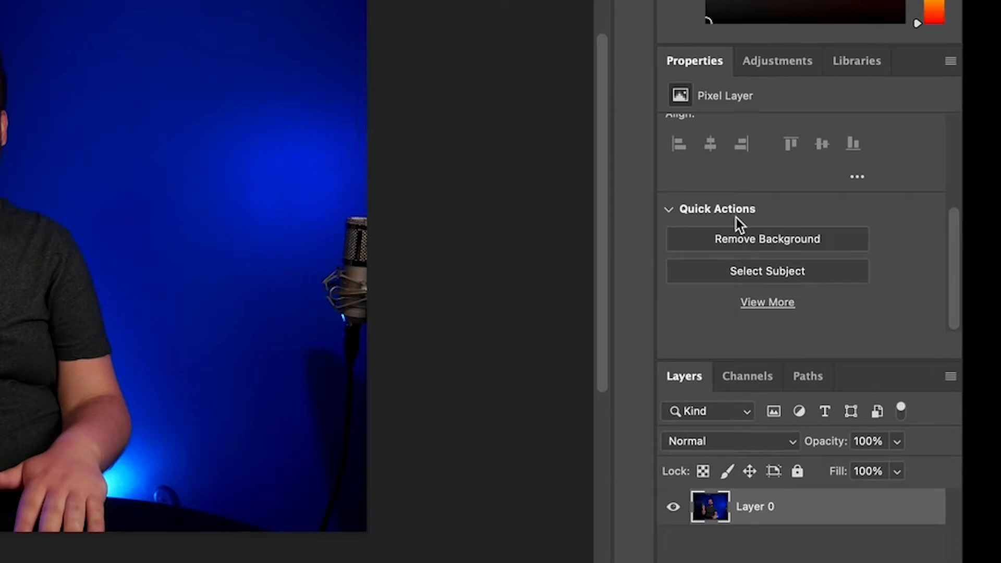
click(829, 239)
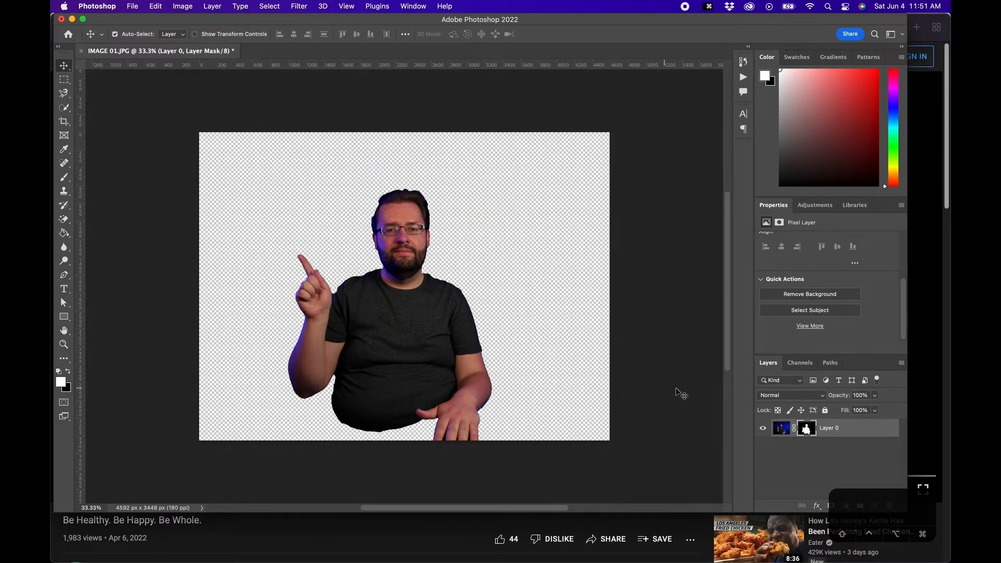
key(super+z)
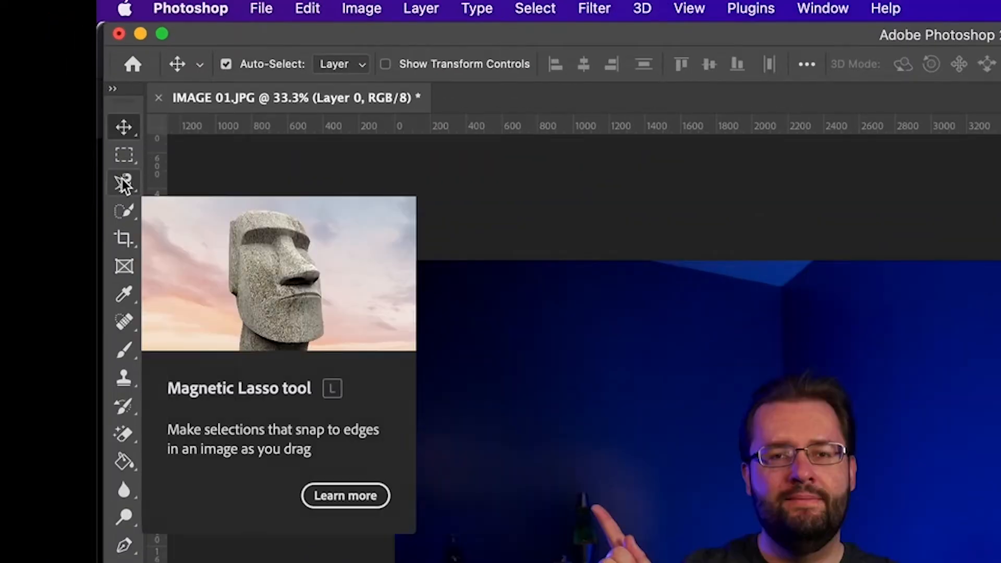
Start outlining the man in the photo with the Magnetic Lasso Tool, beginning at his hair
click(124, 183)
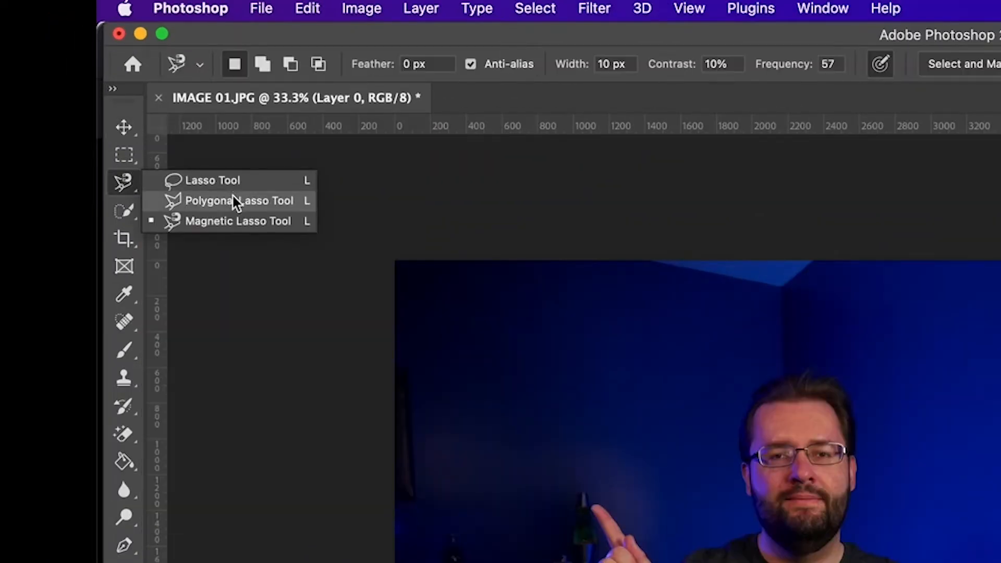
click(227, 218)
click(751, 399)
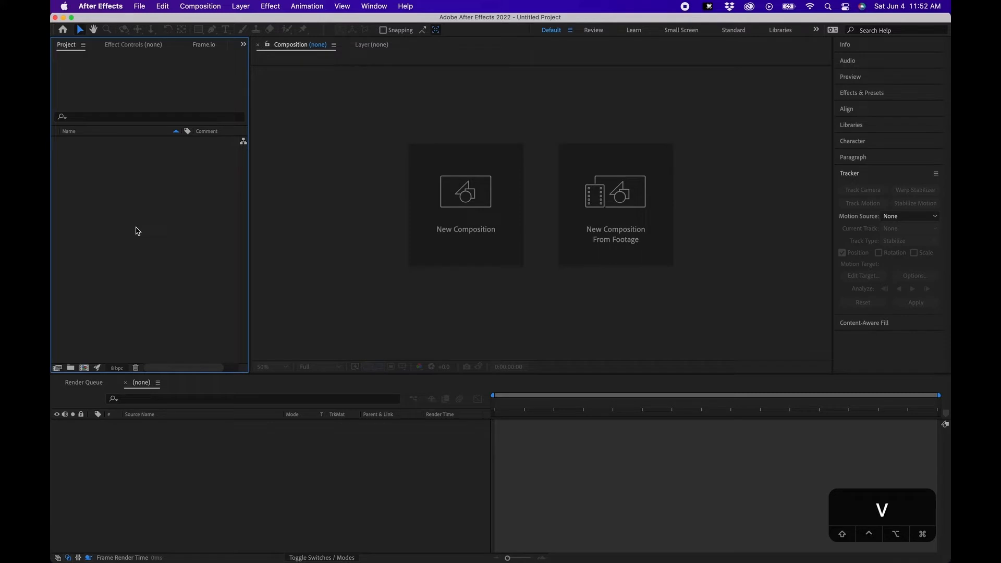
Import the TRANSPARENT folder from the Downloads IMAGES folder into the After Effects project
click(140, 6)
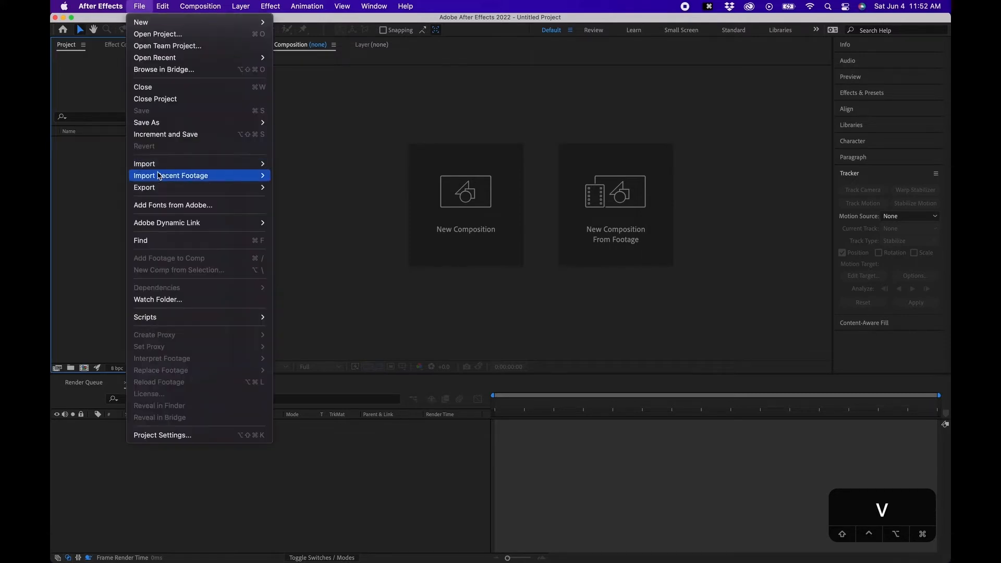
mouse_move(156, 163)
click(306, 164)
scroll(557, 166, down, 2)
click(557, 167)
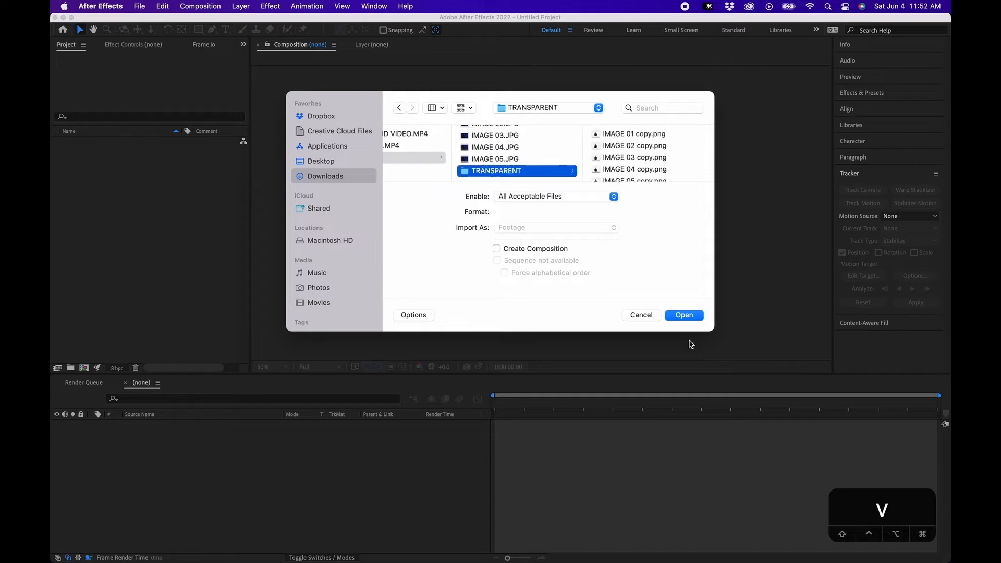
click(684, 316)
Import BACKGROUND VIDEO.MP4 and HAND VIDEO.MP4 from Downloads into the project
double_click(91, 212)
click(338, 176)
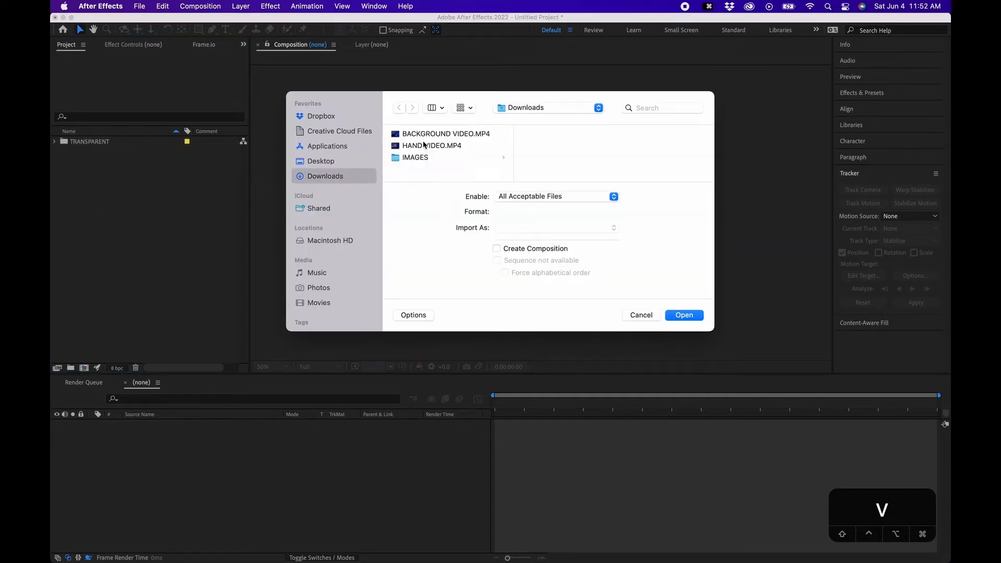
click(432, 145)
shift+click(446, 133)
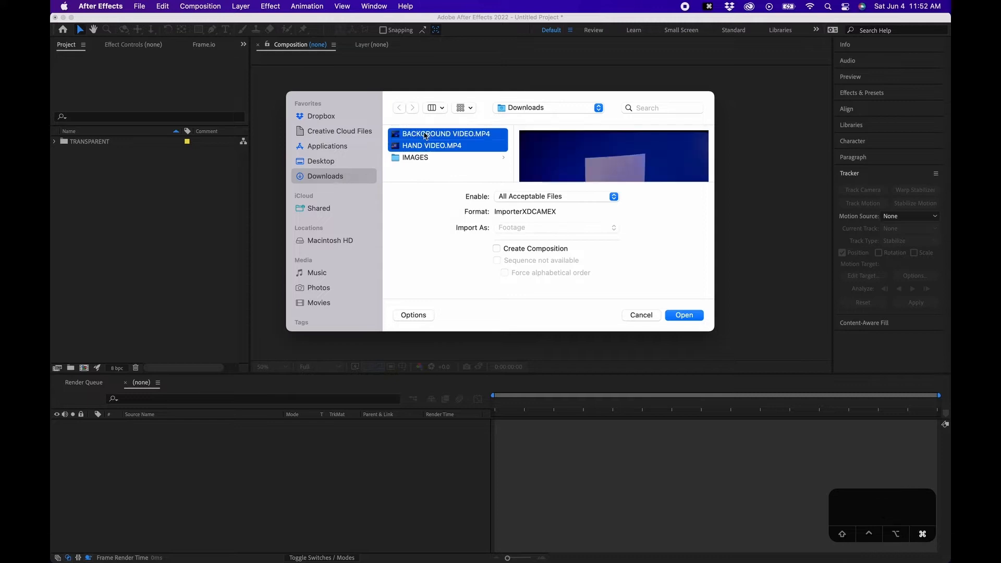
click(681, 316)
click(106, 221)
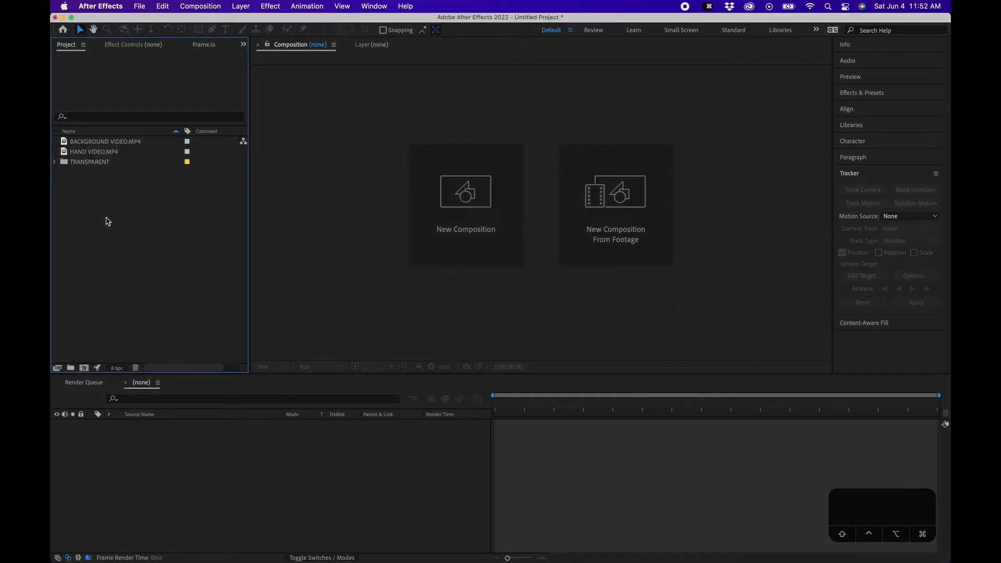
Create a composition from BACKGROUND VIDEO.MP4 and place HAND VIDEO.MP4 as the layer above it
click(92, 141)
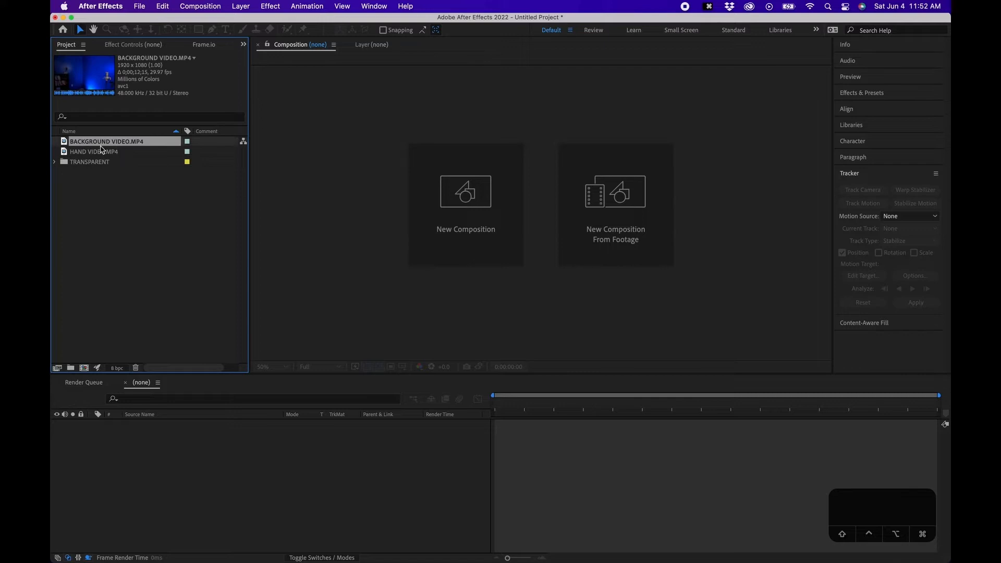
drag(90, 146, 84, 368)
click(212, 502)
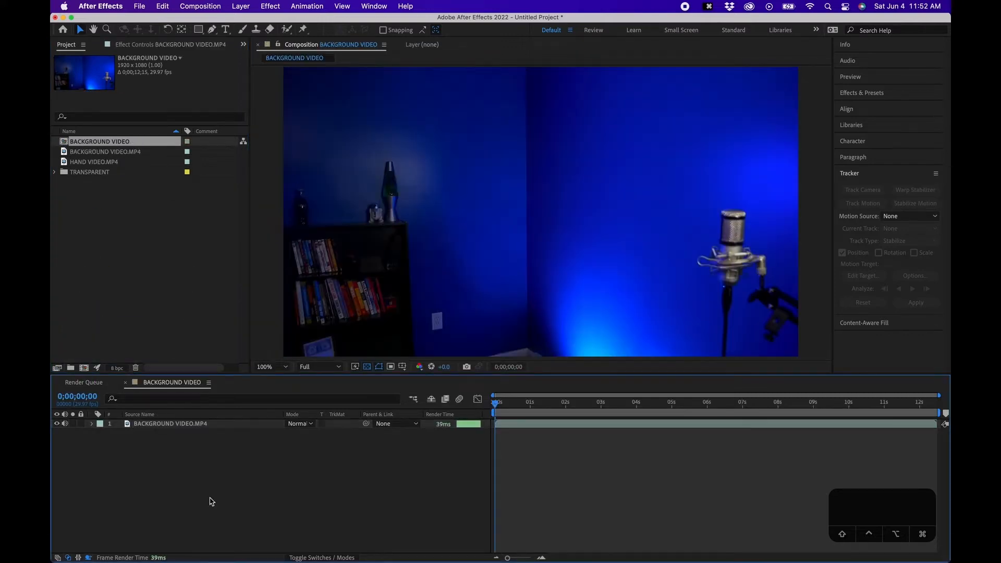
drag(84, 162, 159, 425)
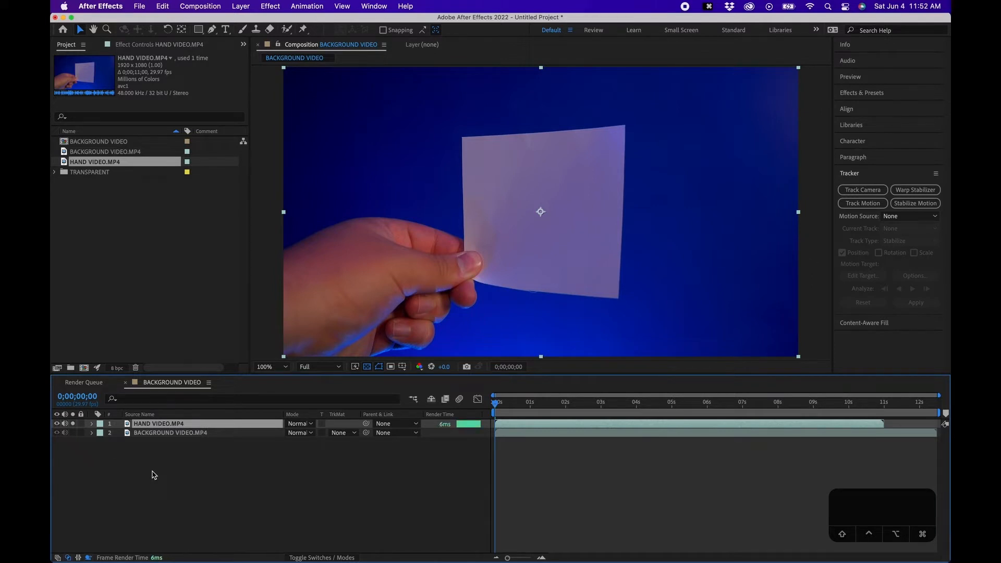
double_click(159, 424)
click(506, 425)
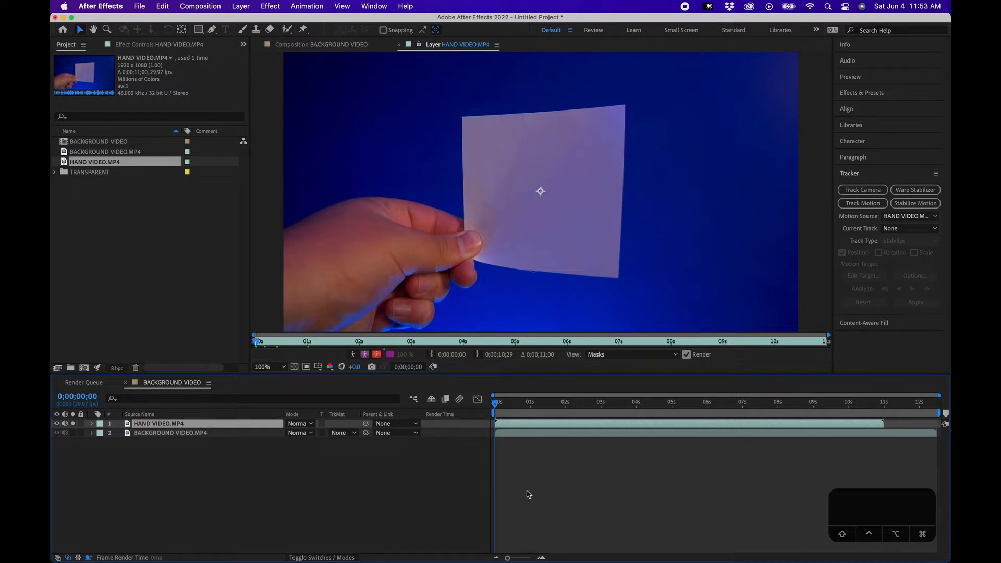
click(301, 43)
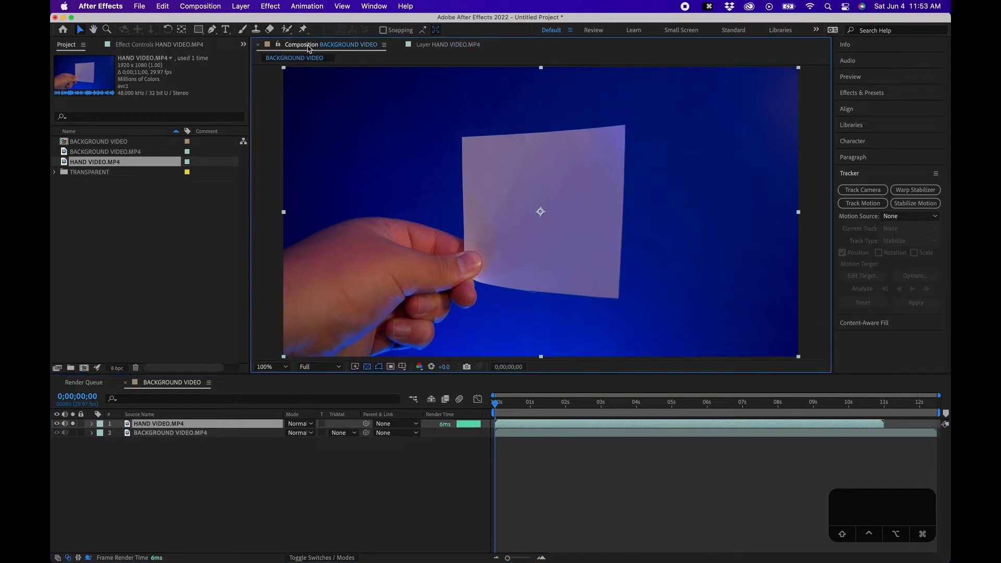
End the work area at the last frame of HAND VIDEO.MP4, trim the composition to it, and return the playhead to the start
key(o)
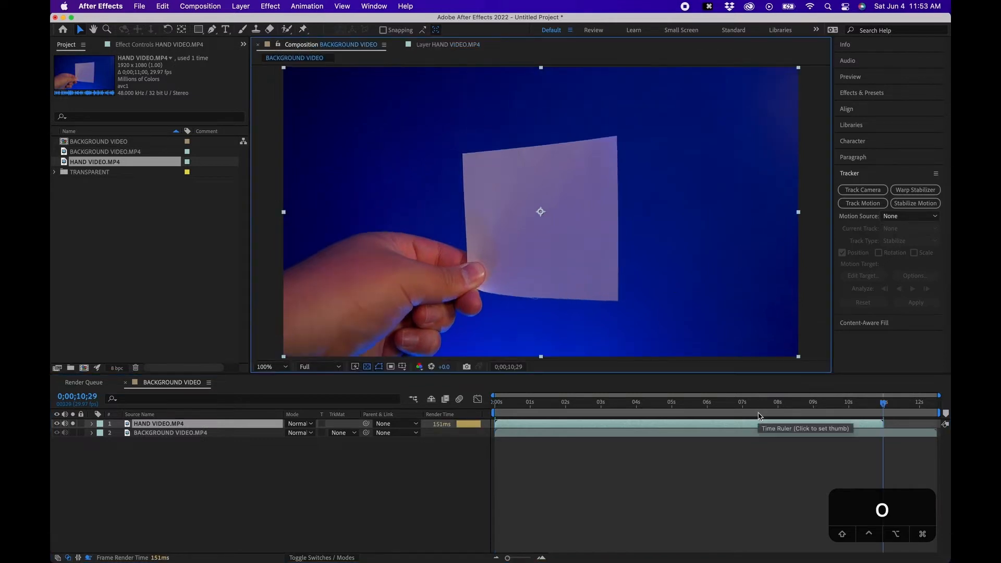
key(n)
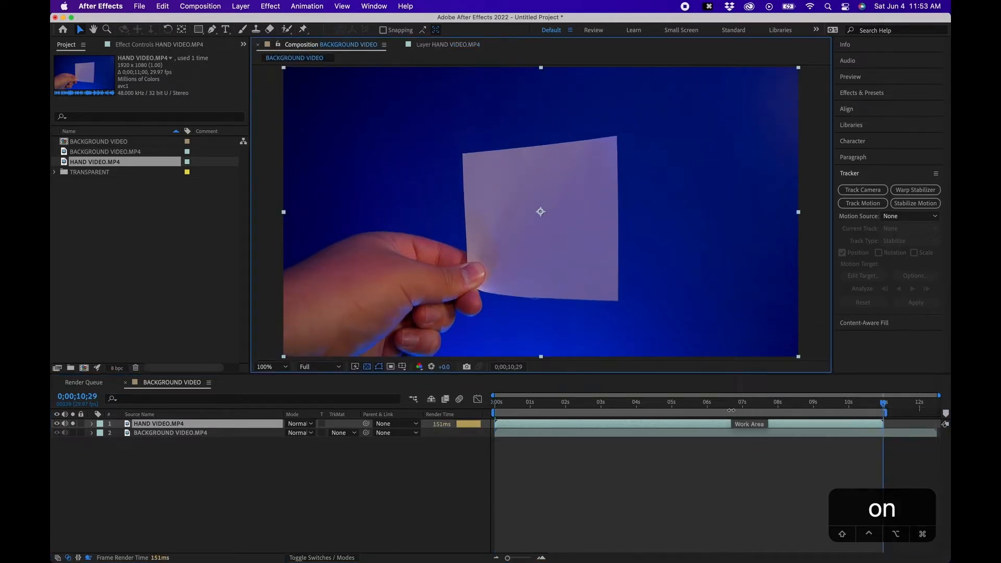
ctrl+click(732, 413)
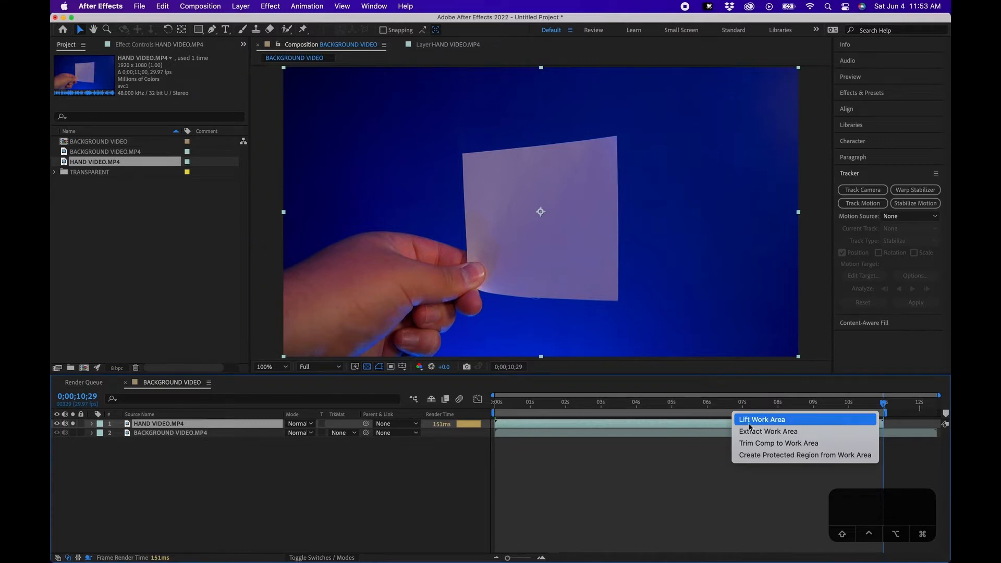
click(751, 443)
drag(719, 402, 495, 403)
Select the hand and paper in the HAND VIDEO.MP4 layer with the Roto Brush Tool and propagate the selection through the clip
double_click(169, 424)
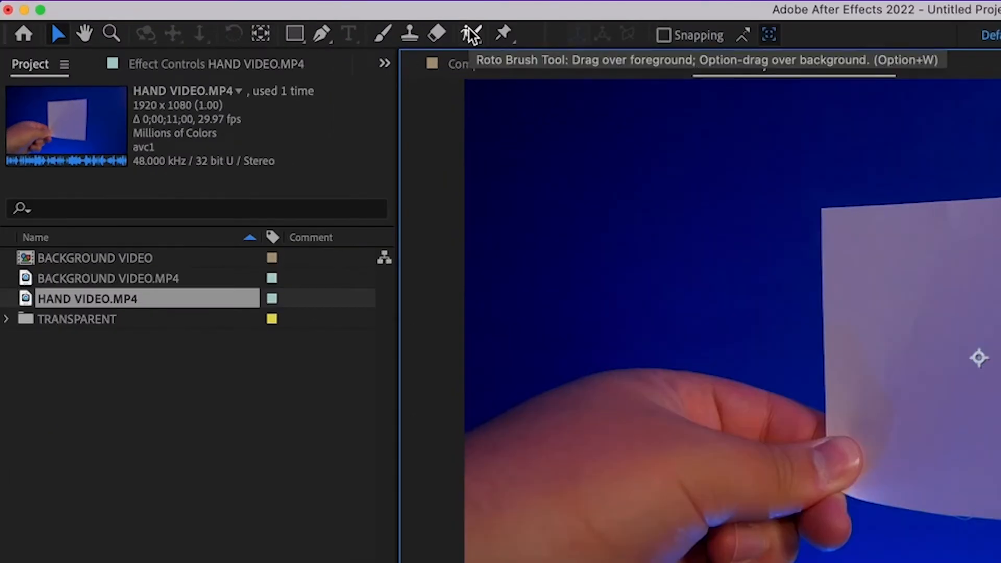
click(472, 36)
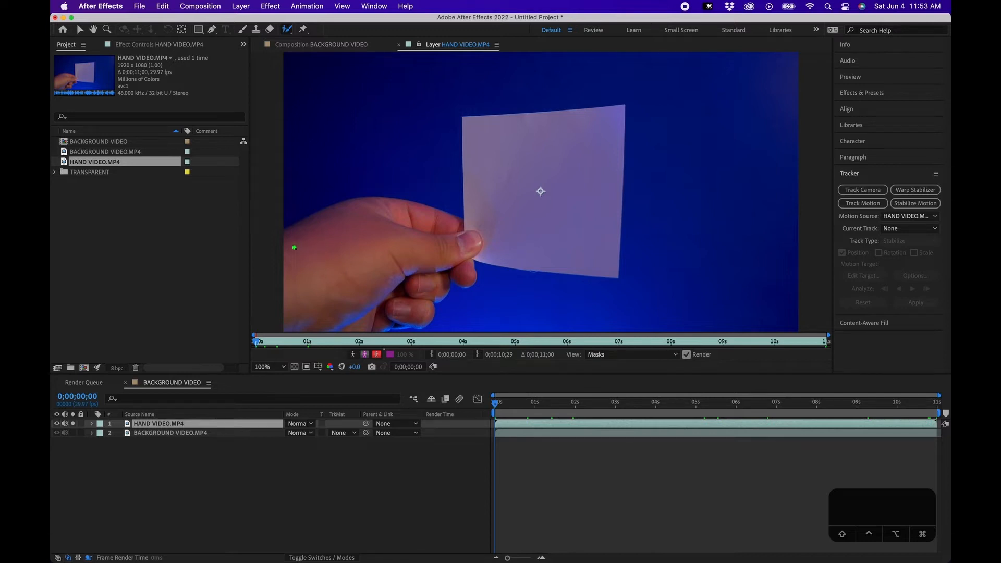
mouse_move(293, 247)
mouse_down()
mouse_move(352, 219)
mouse_move(479, 230)
mouse_move(478, 128)
mouse_move(597, 144)
mouse_move(609, 126)
mouse_move(533, 121)
mouse_move(587, 136)
mouse_move(595, 262)
mouse_move(600, 247)
mouse_move(484, 238)
mouse_move(452, 249)
mouse_move(466, 274)
mouse_move(454, 265)
mouse_move(440, 284)
mouse_move(428, 281)
mouse_move(414, 315)
mouse_move(330, 326)
mouse_move(300, 316)
mouse_move(292, 246)
mouse_up()
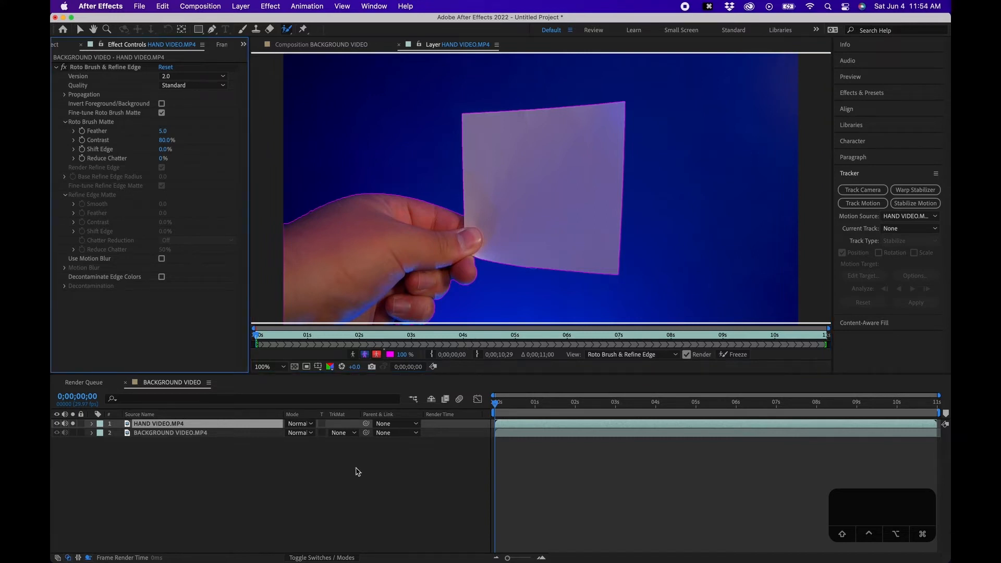
key(space)
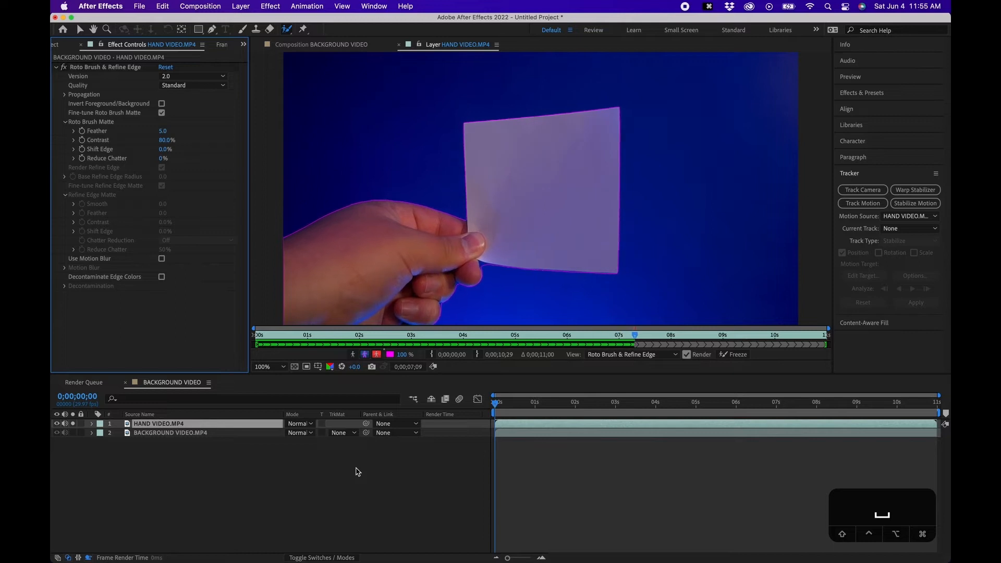
Finish propagating the Roto Brush selection through HAND VIDEO.MP4, return to the first frame and freeze the result
key(space)
drag(564, 406, 481, 401)
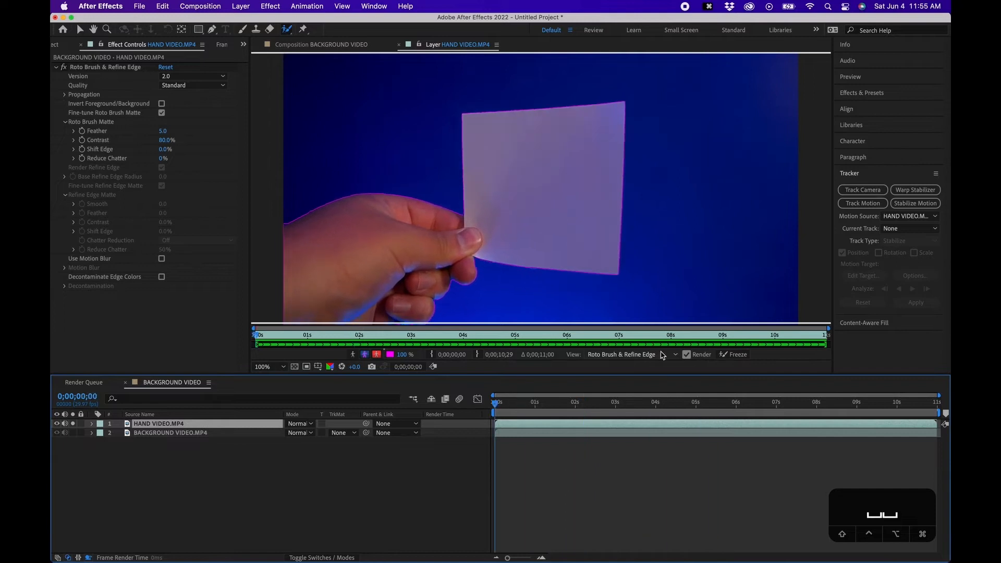
click(737, 356)
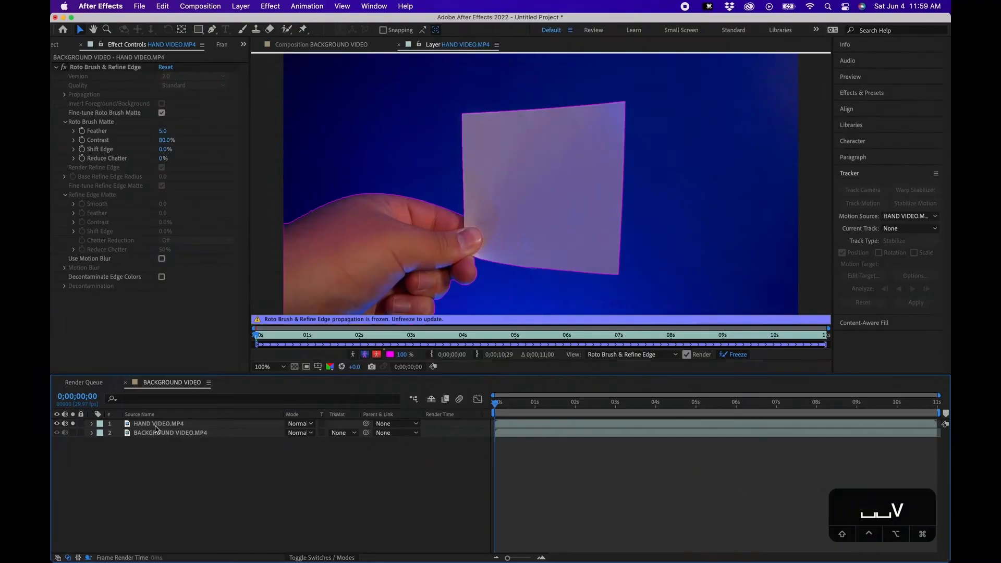
Motion-track the position of HAND VIDEO.MP4 through the whole clip with Track Point 1 placed on the thumbnail
click(155, 425)
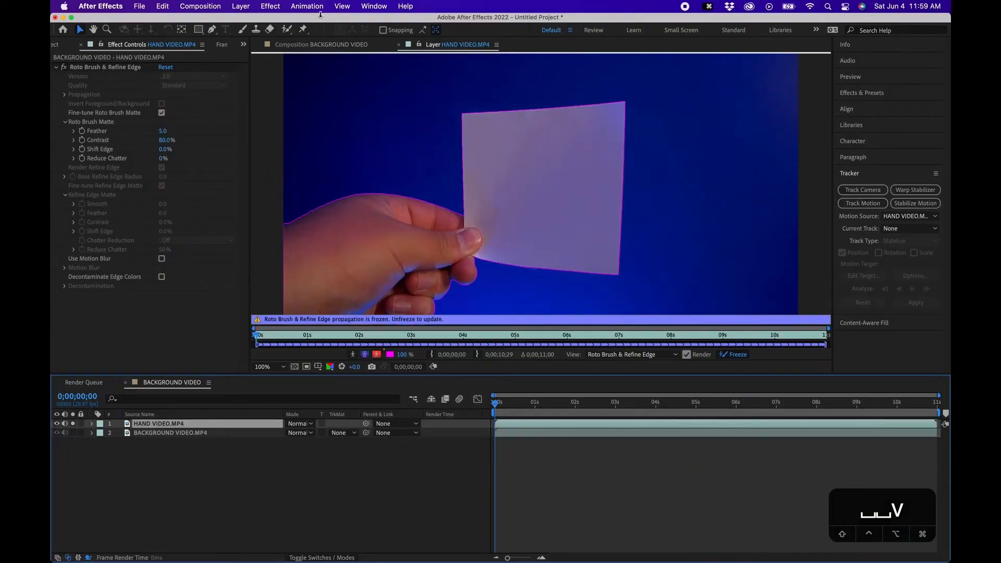
click(374, 6)
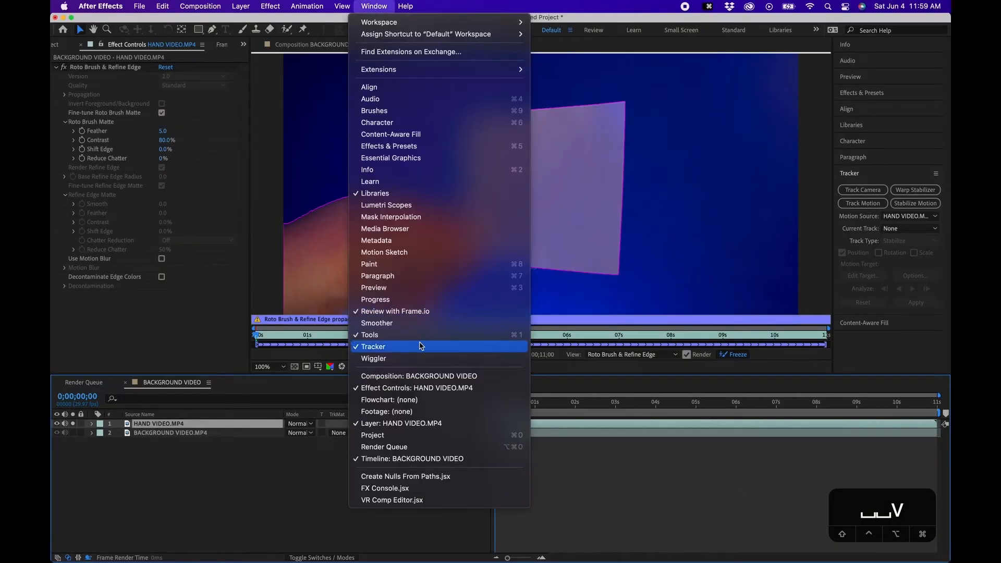
click(904, 288)
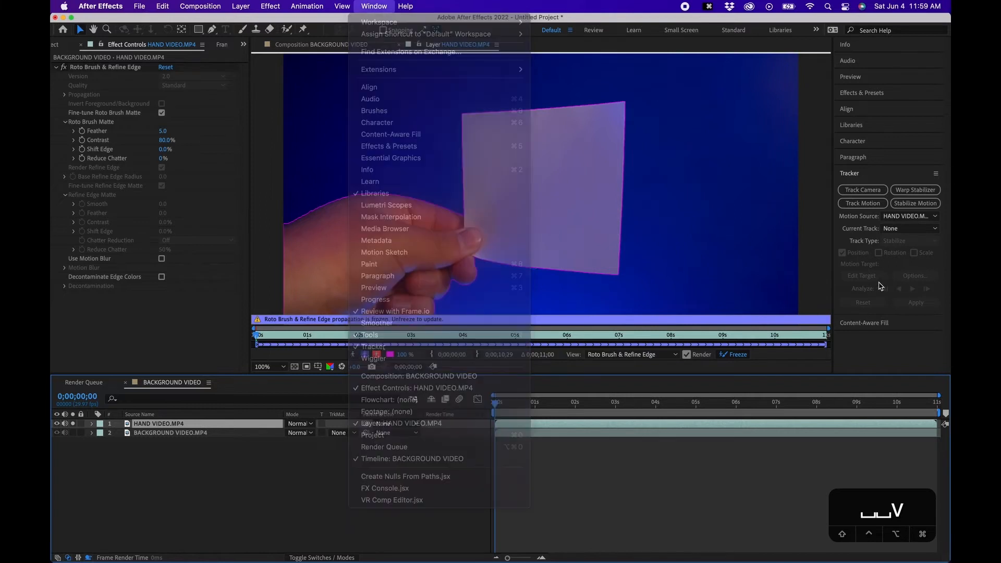
click(858, 176)
click(866, 177)
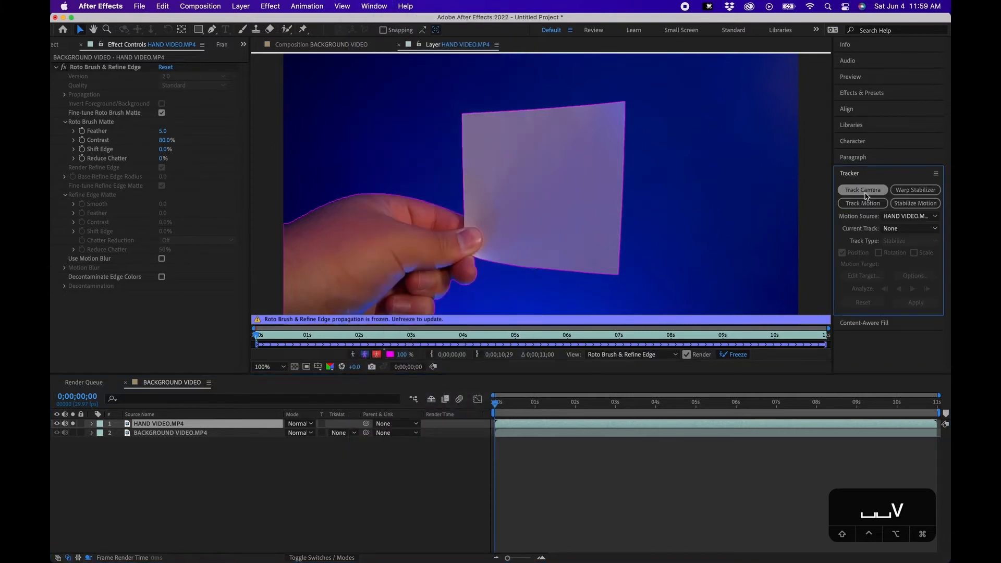
click(861, 204)
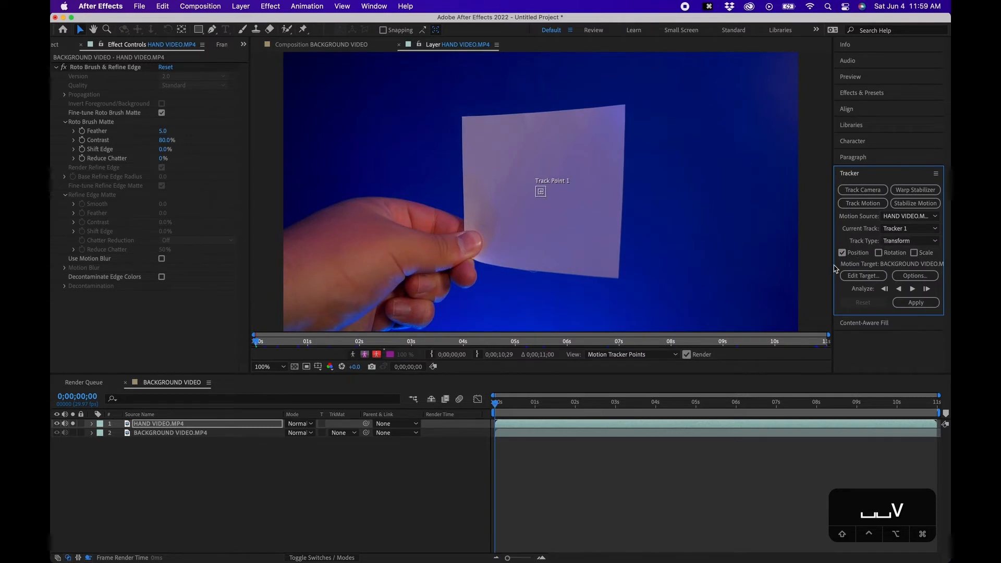
drag(546, 197, 478, 245)
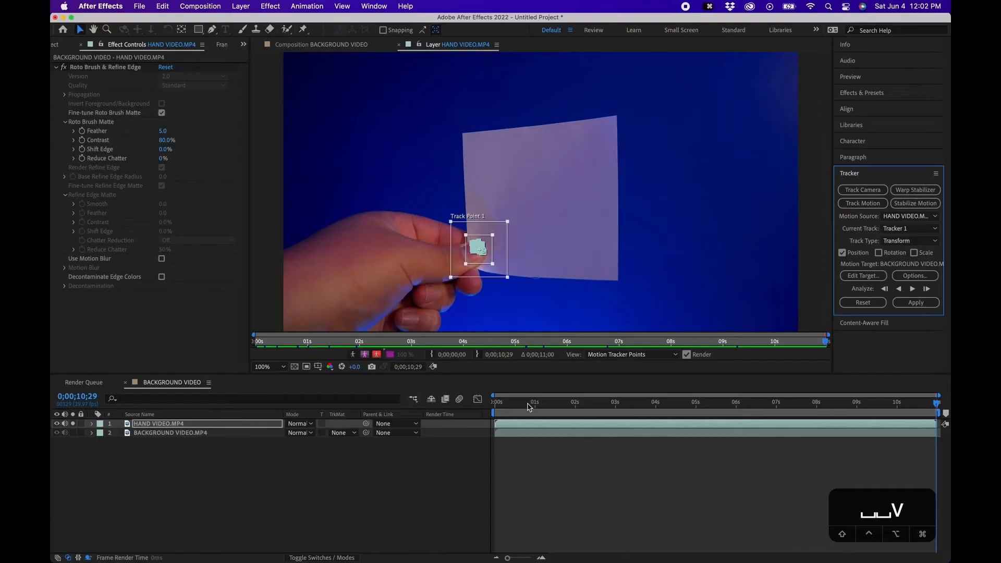
Return the playhead to the first frame and add a null object layer to the BACKGROUND VIDEO composition
drag(545, 405, 461, 402)
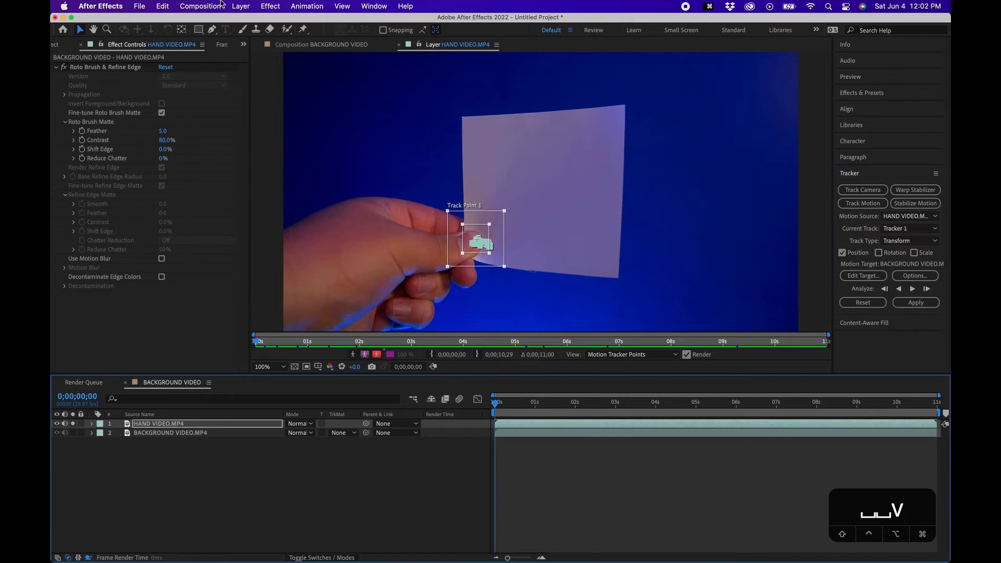
click(241, 7)
mouse_move(292, 21)
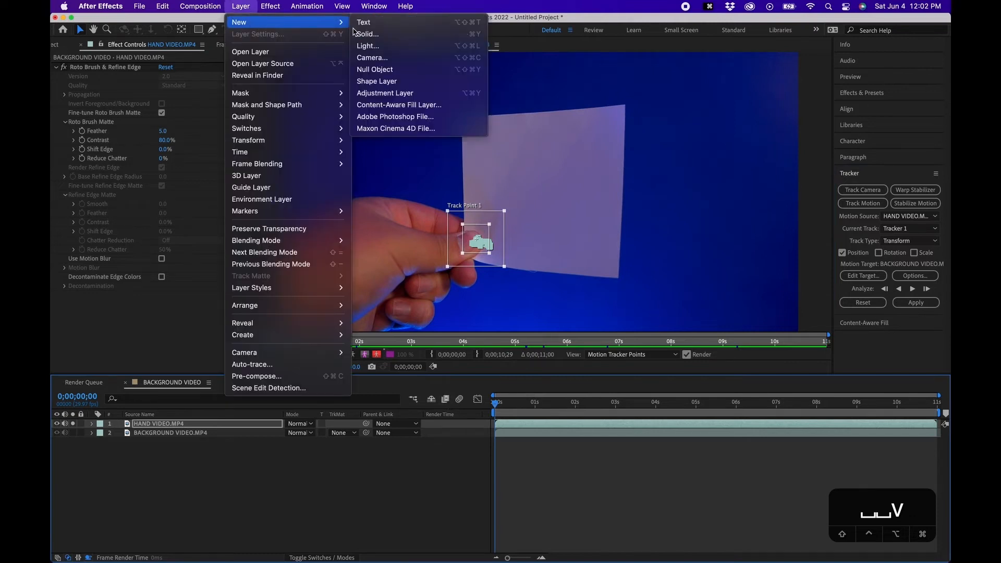
click(369, 70)
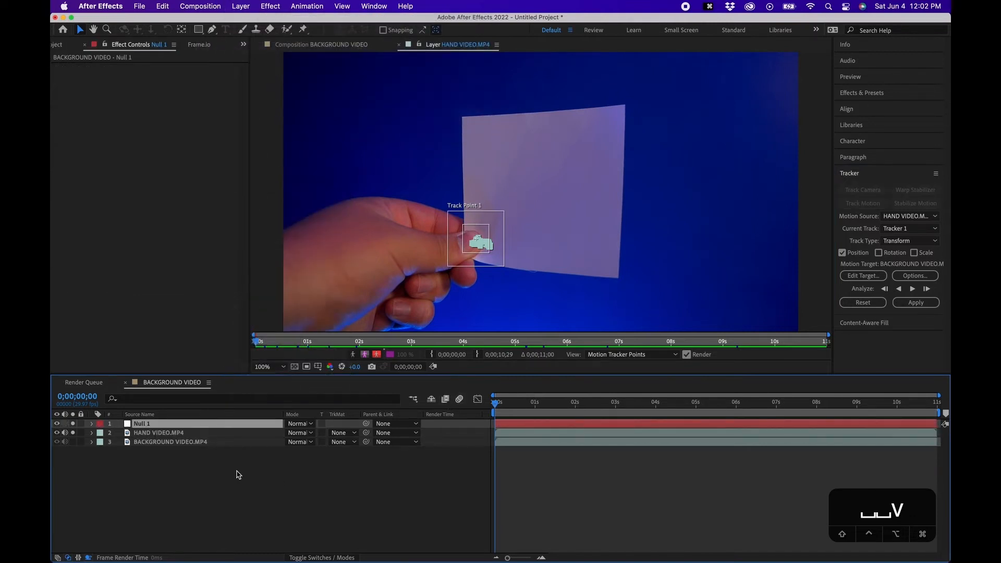
Set the tracker's motion target to Null 1 and apply the HAND VIDEO.MP4 tracking data in X and Y
click(162, 434)
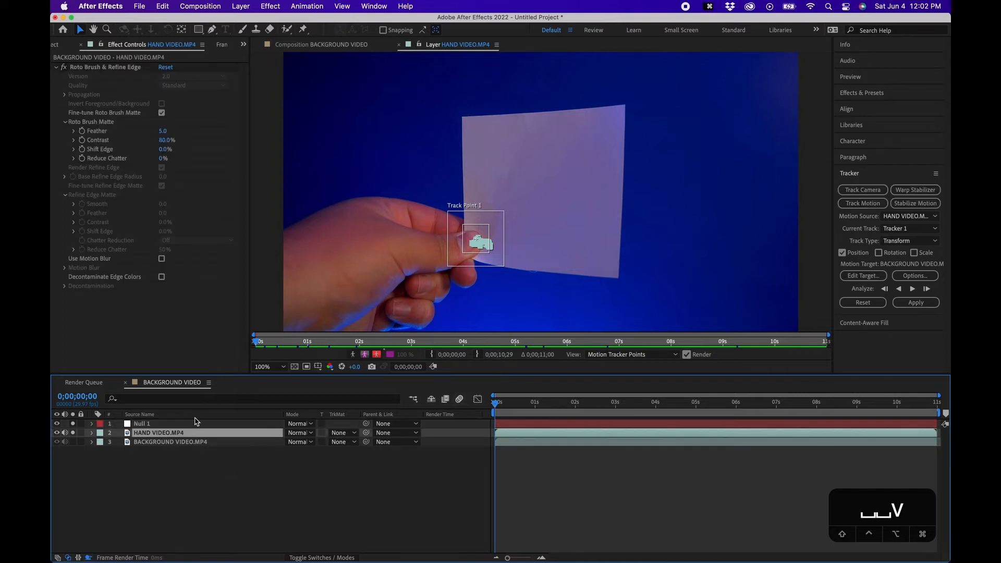
click(860, 276)
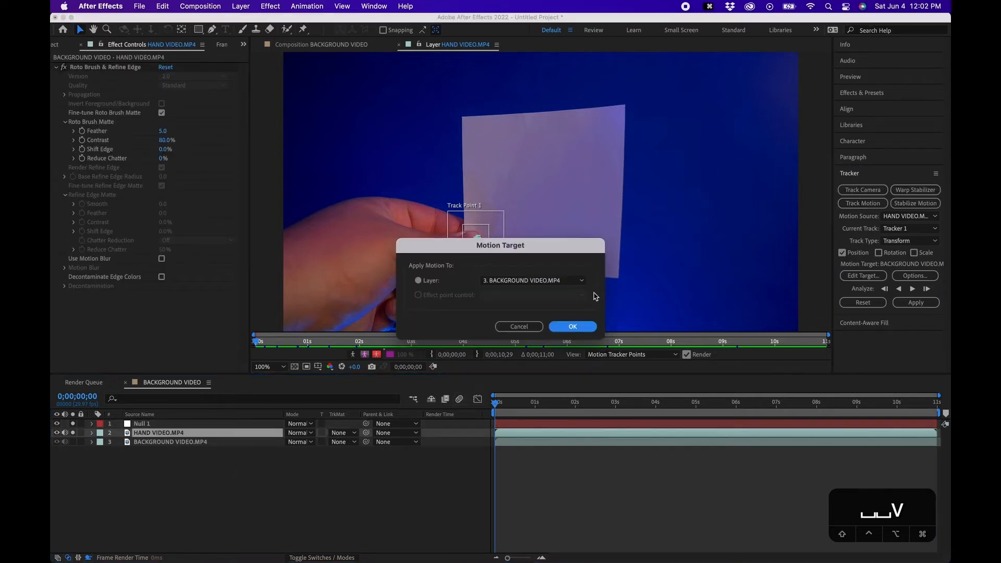
click(547, 282)
click(541, 292)
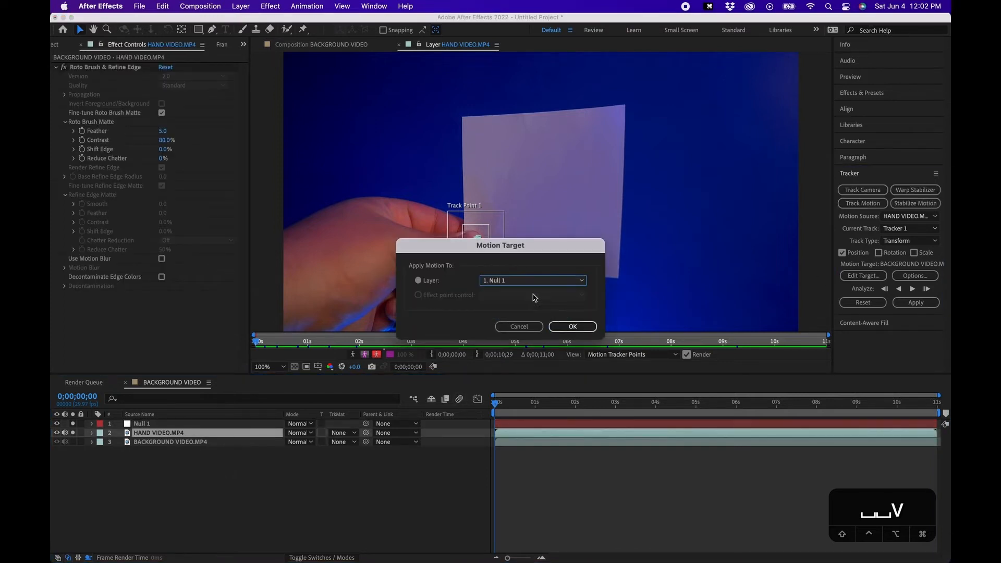
click(575, 326)
click(916, 302)
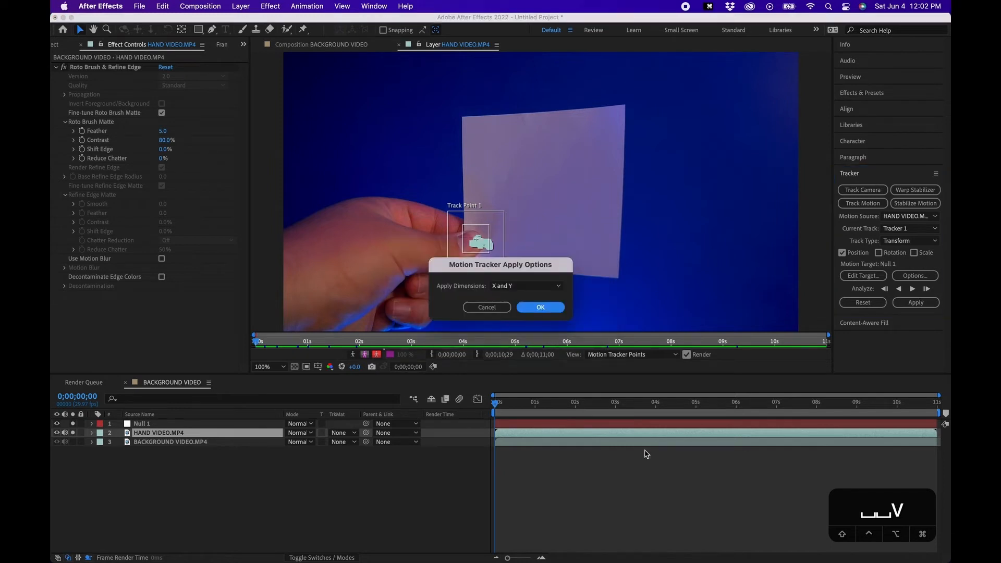
click(539, 308)
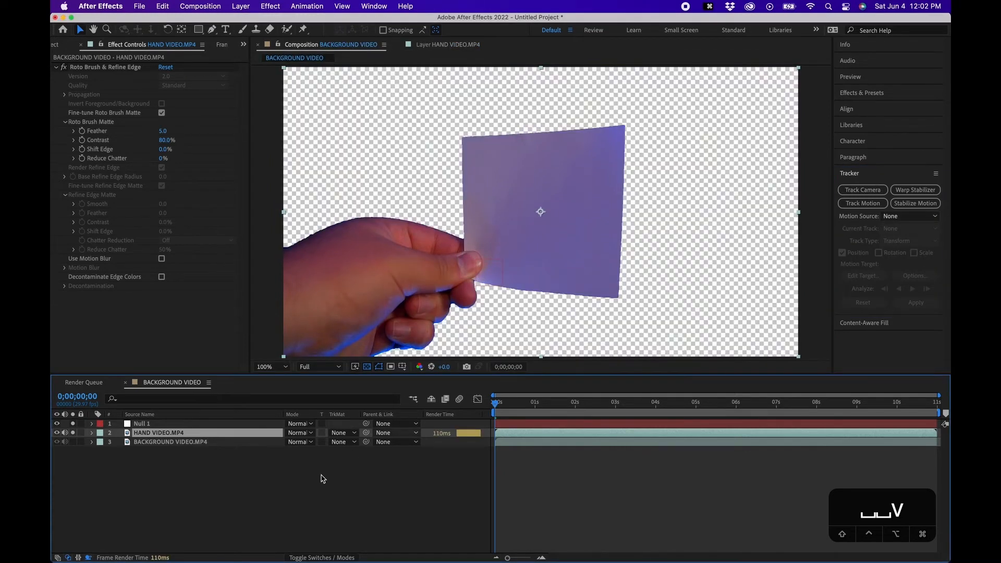
Check the keyframed properties of the Null 1 layer and collapse them again
click(167, 423)
key(u)
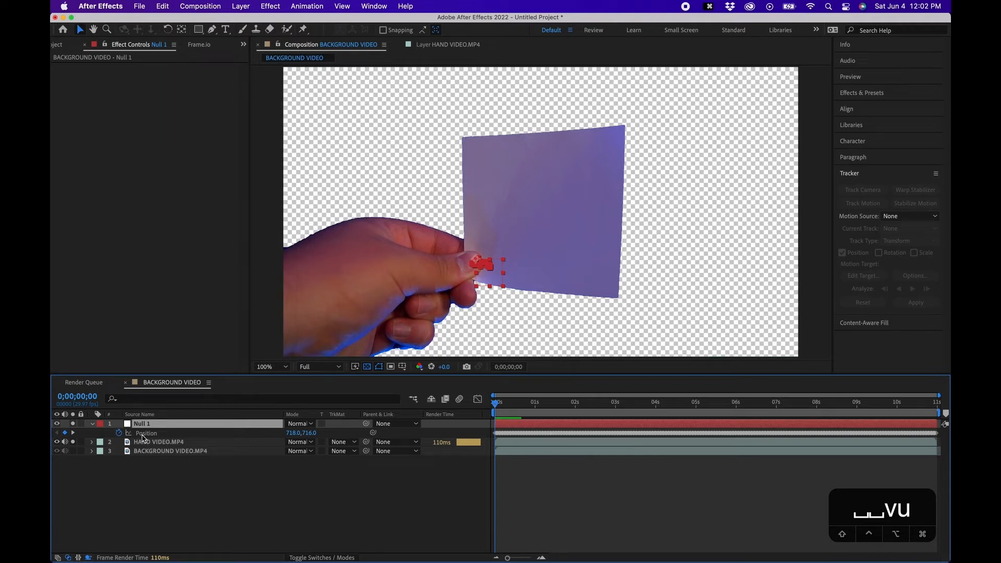
key(u)
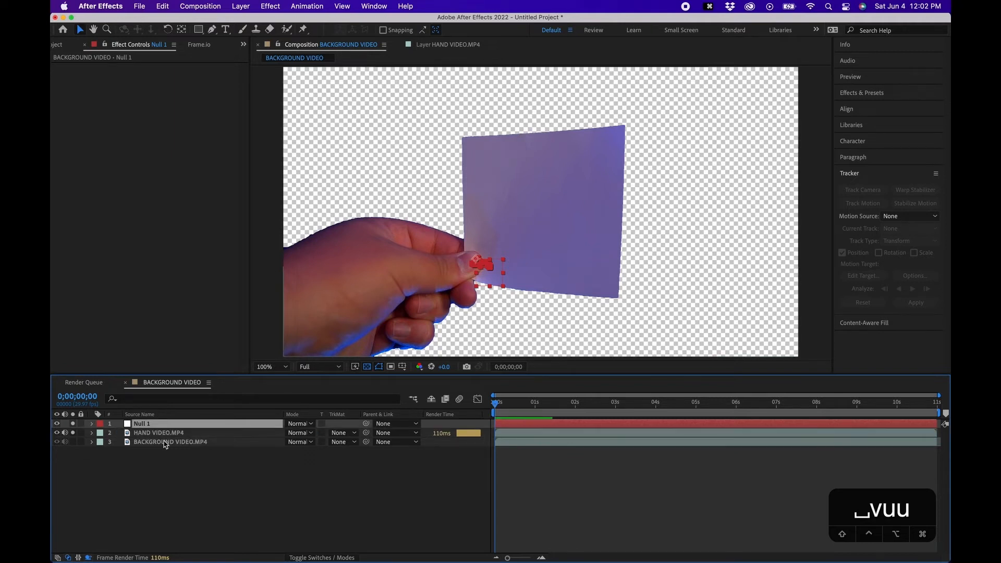
click(180, 491)
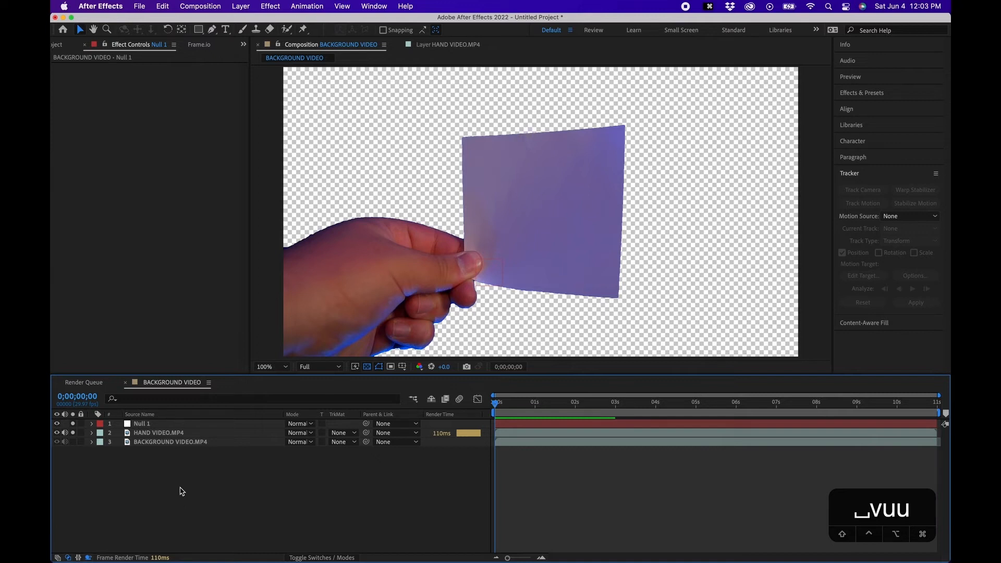
Examine the cut-out images in the project's TRANSPARENT folder, viewing IMAGE 01 copy.png against the transparency grid
click(63, 43)
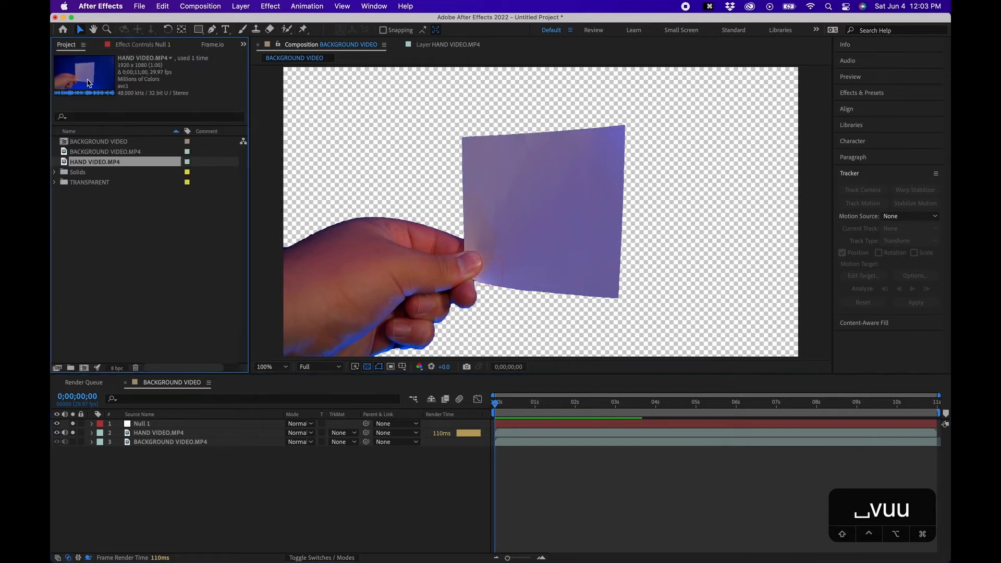
click(56, 183)
click(92, 182)
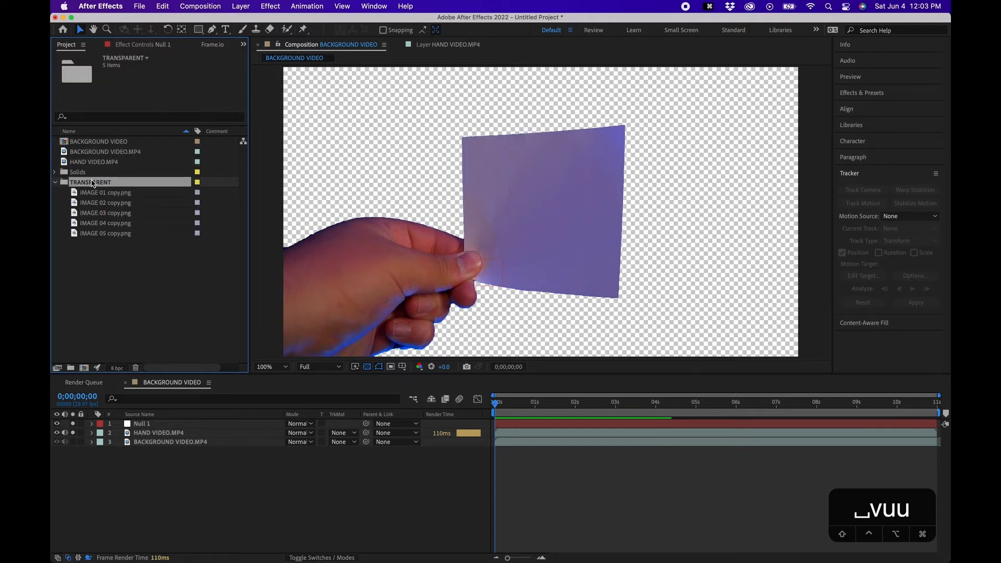
click(89, 194)
click(94, 203)
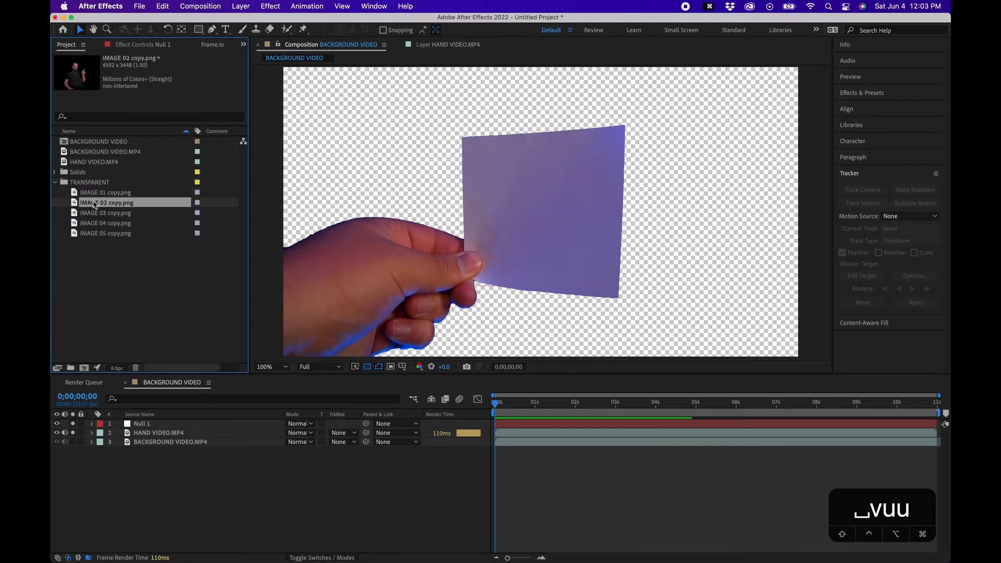
double_click(95, 194)
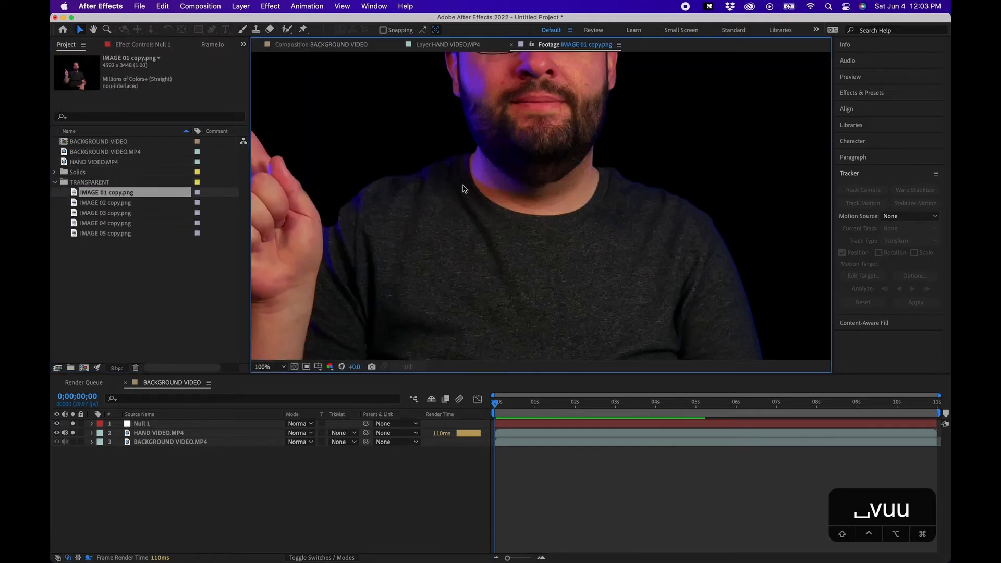
scroll(463, 189, down, 4)
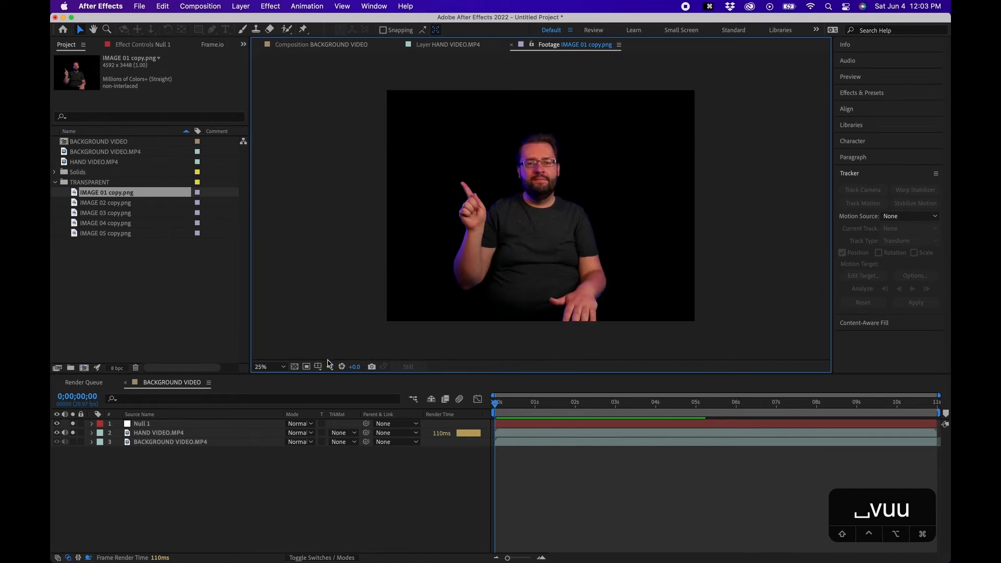
click(295, 367)
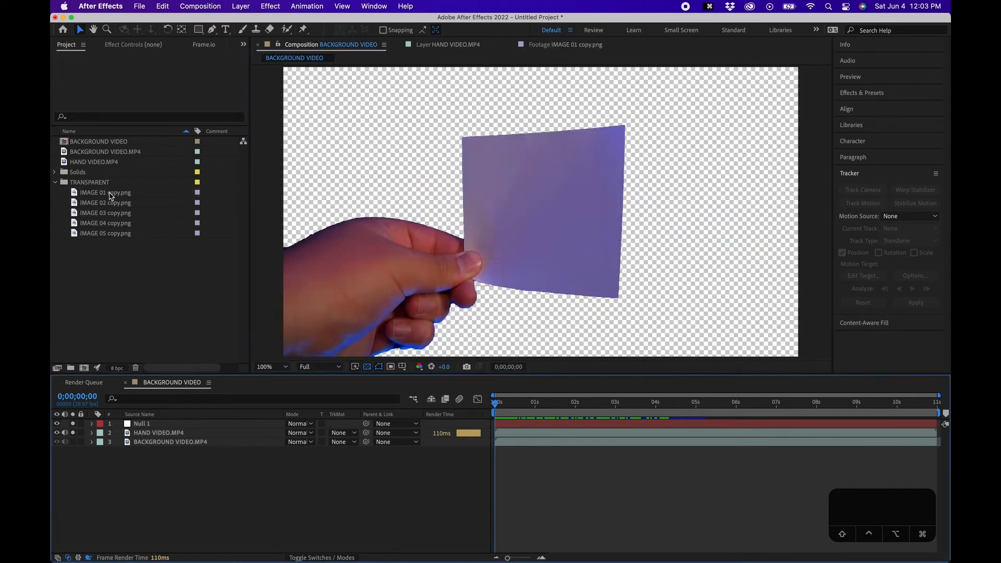
Create a single composition from IMAGE 01 to IMAGE 05 copy.png with a still duration of 0:00:01:00
click(104, 193)
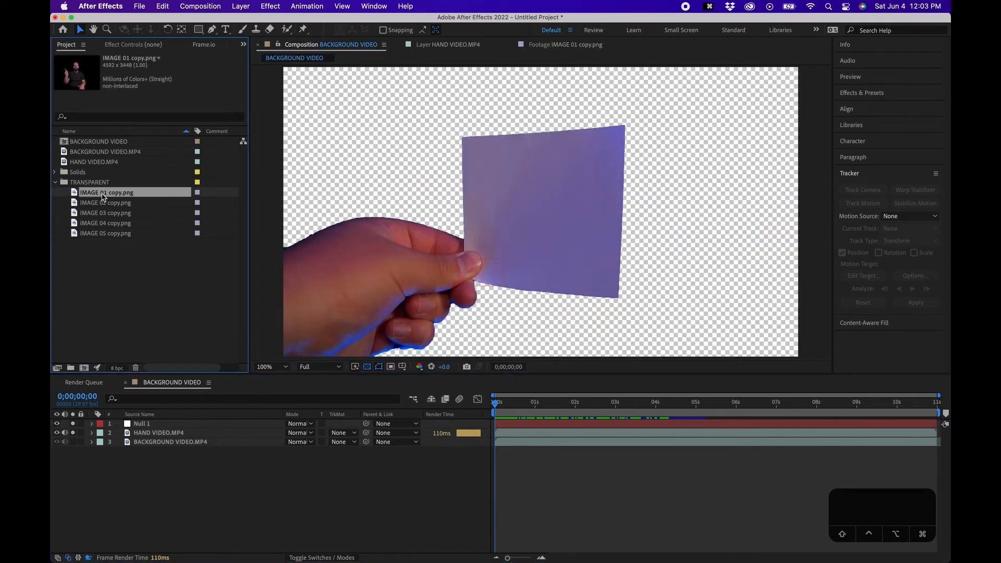
shift+click(100, 236)
drag(96, 236, 84, 368)
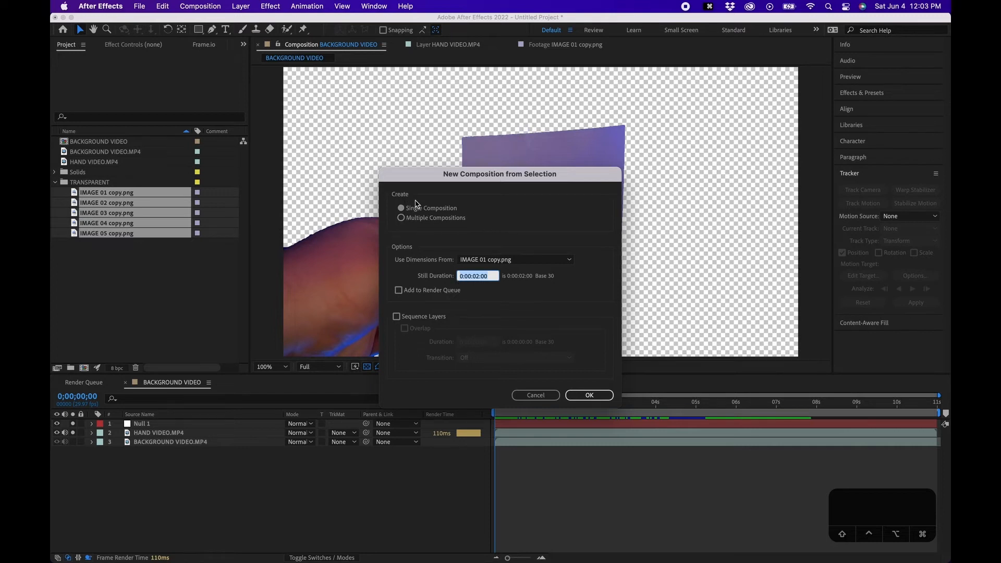
text(6)
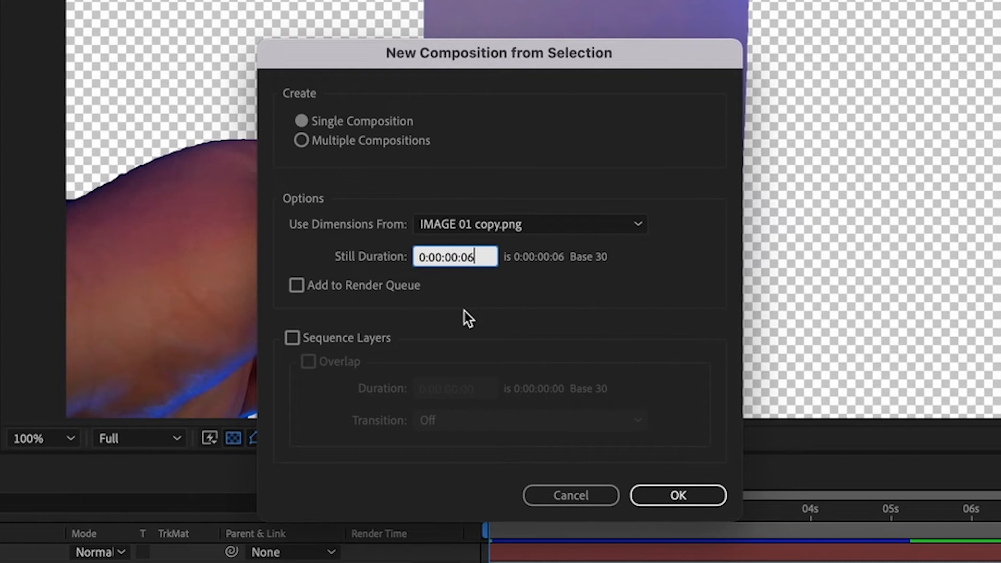
key(BackSpace)
text(0)
key(Left)
key(Left)
text(1)
click(669, 492)
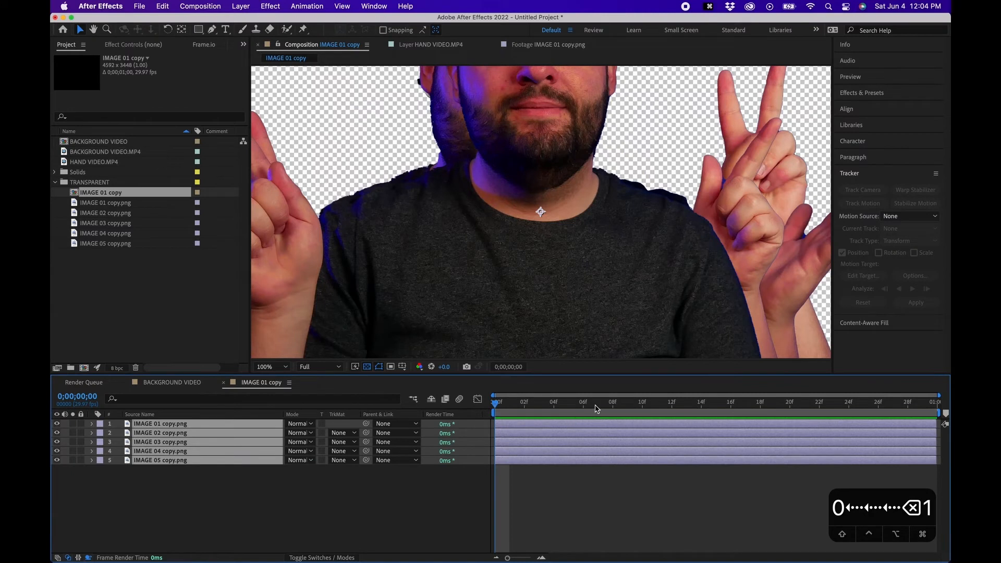
Trim the out points of all five image layers to frame 6
click(580, 404)
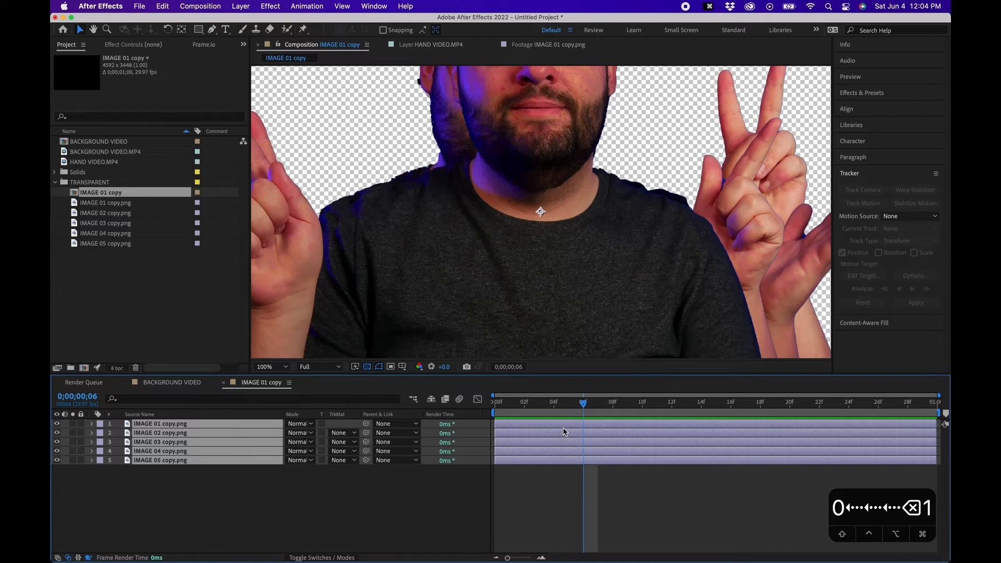
key(alt+bracketright)
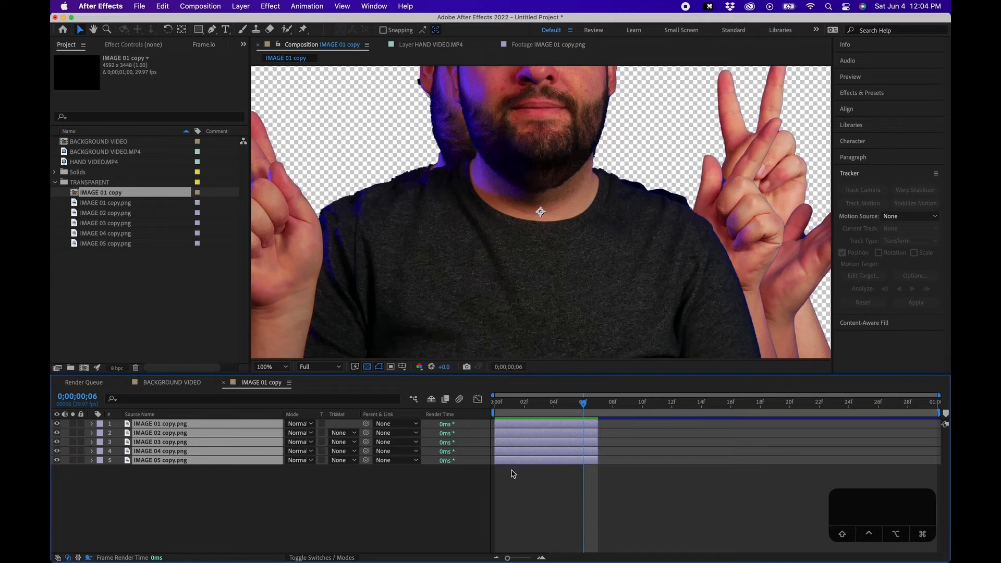
click(359, 492)
Sequence the five image layers one after another without overlap and check the result at frame 3
click(177, 425)
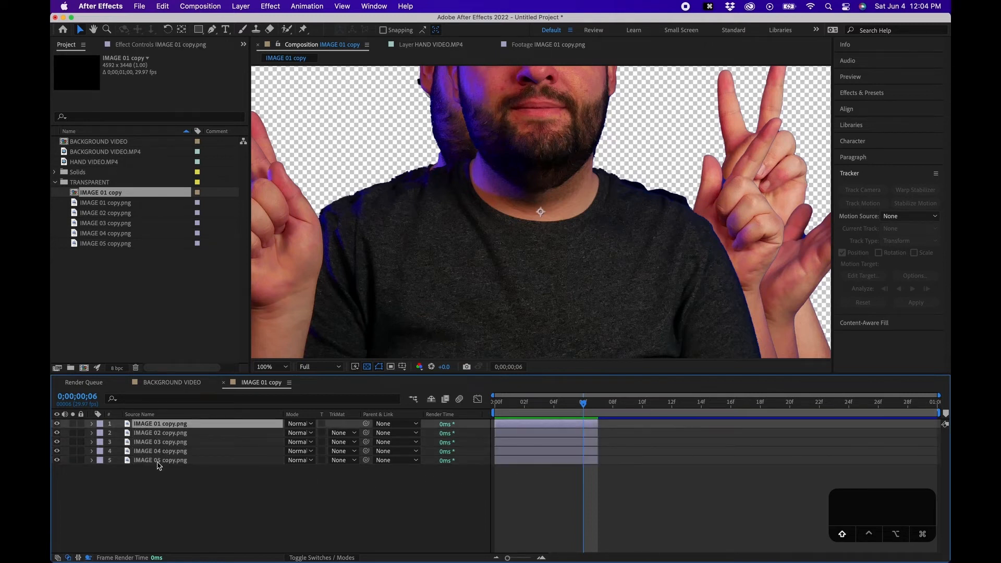
shift+click(158, 461)
right_click(158, 448)
mouse_move(201, 406)
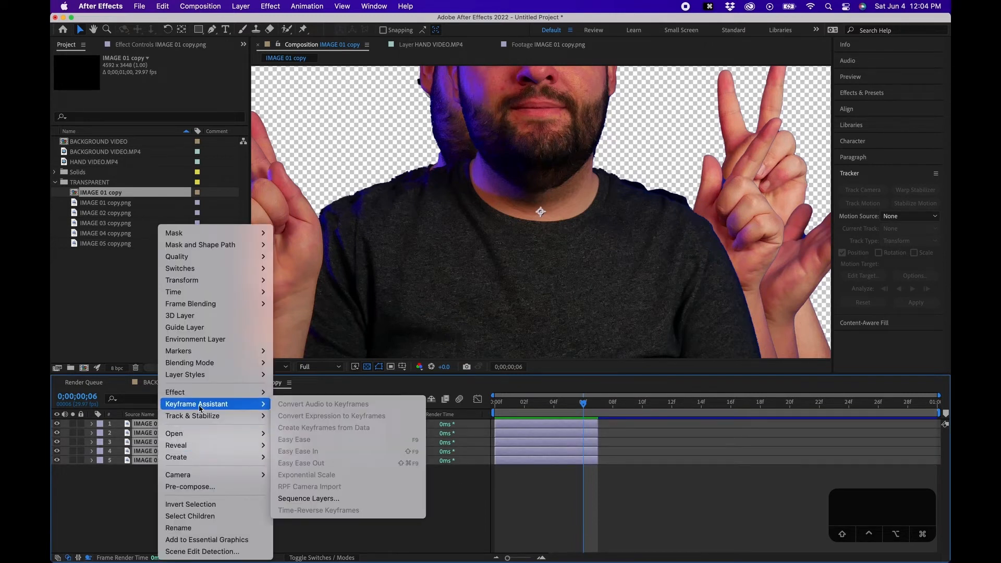
click(314, 499)
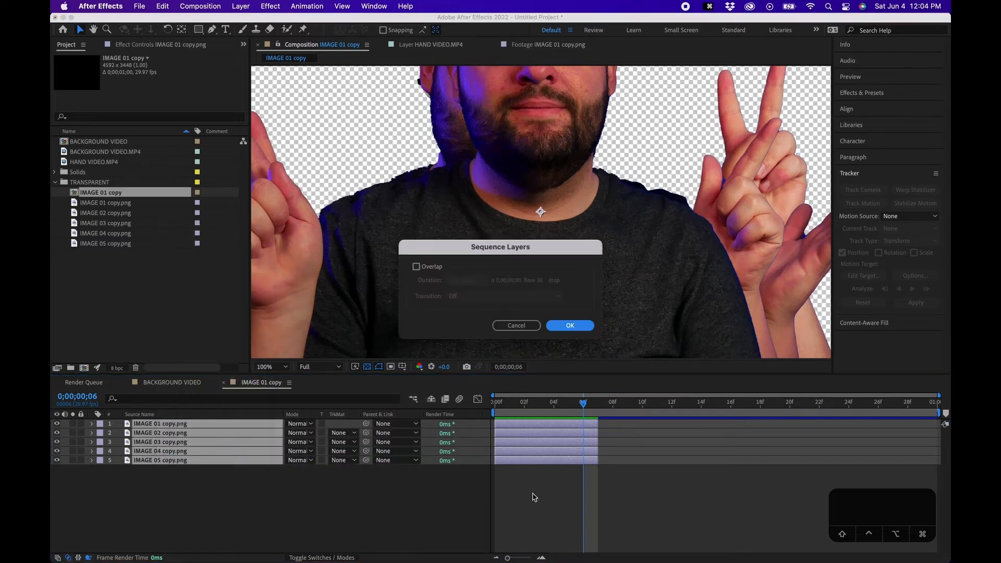
click(553, 333)
click(384, 510)
click(540, 402)
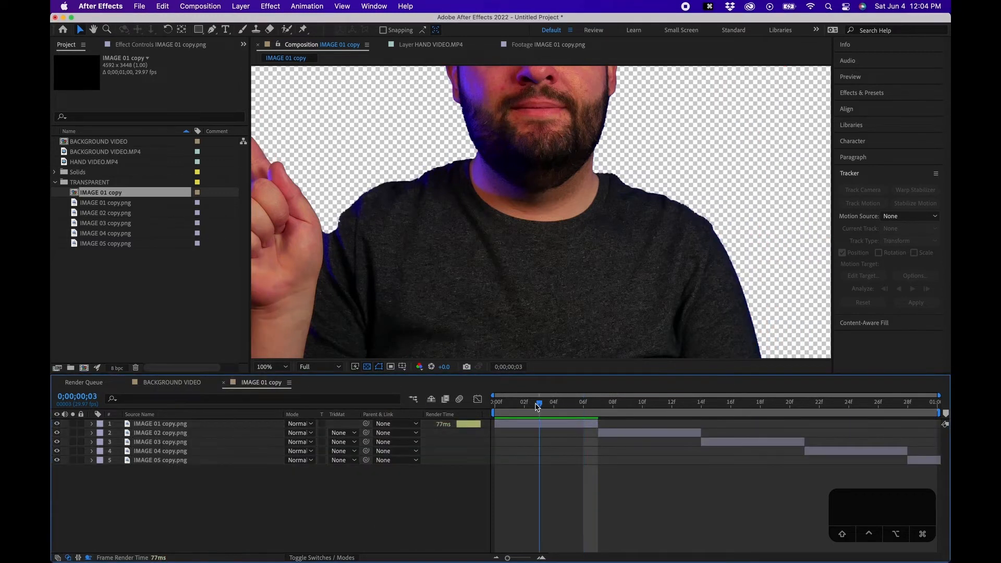
Fit the whole frame in view and preview the image sequence from its first frame
key(space)
drag(782, 399, 446, 409)
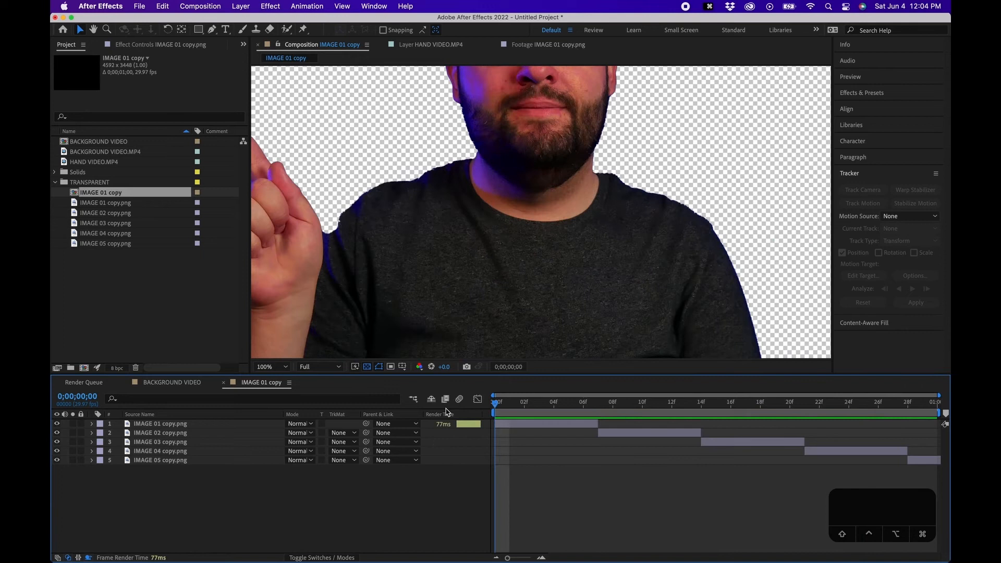
click(265, 368)
click(277, 176)
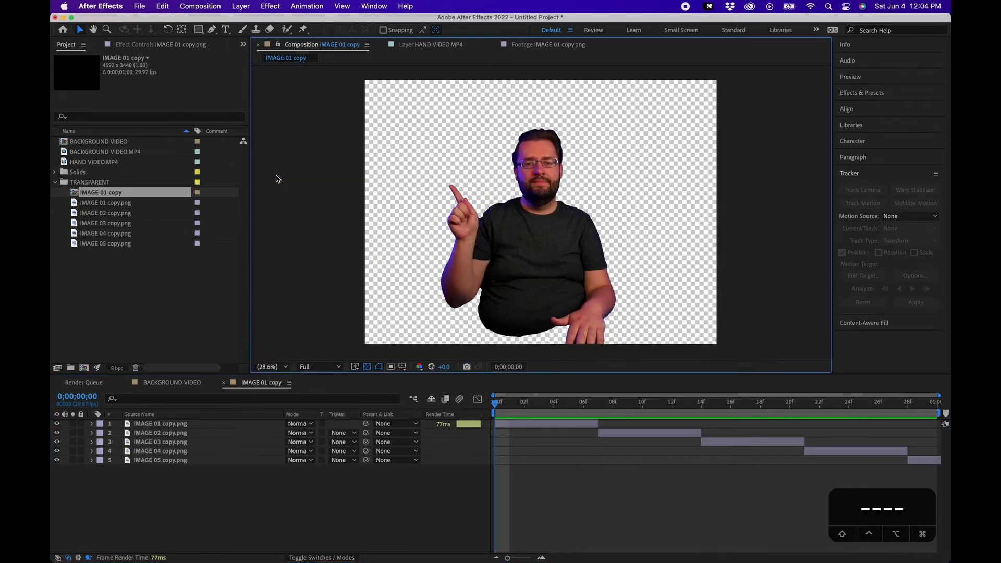
click(368, 503)
key(space)
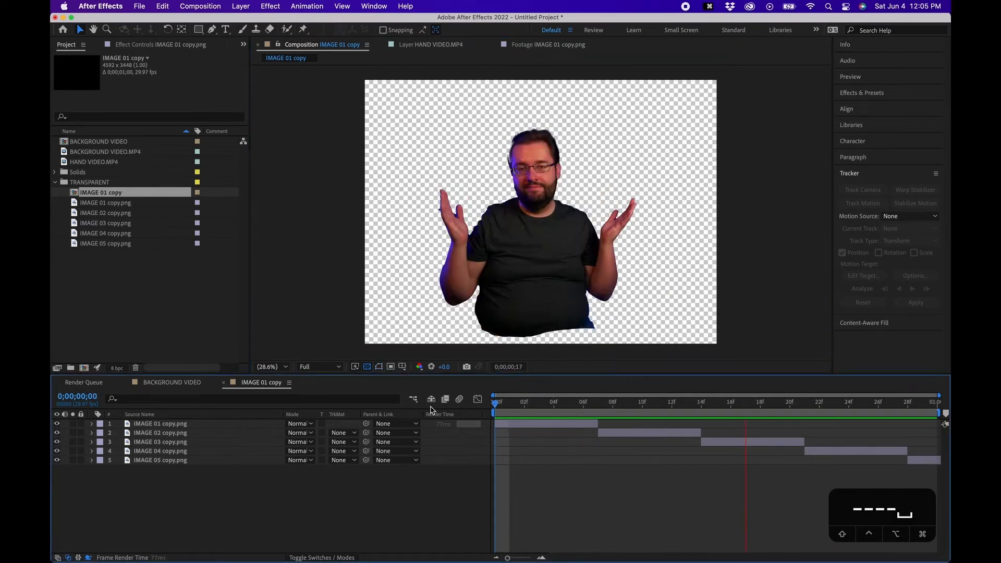
key(space)
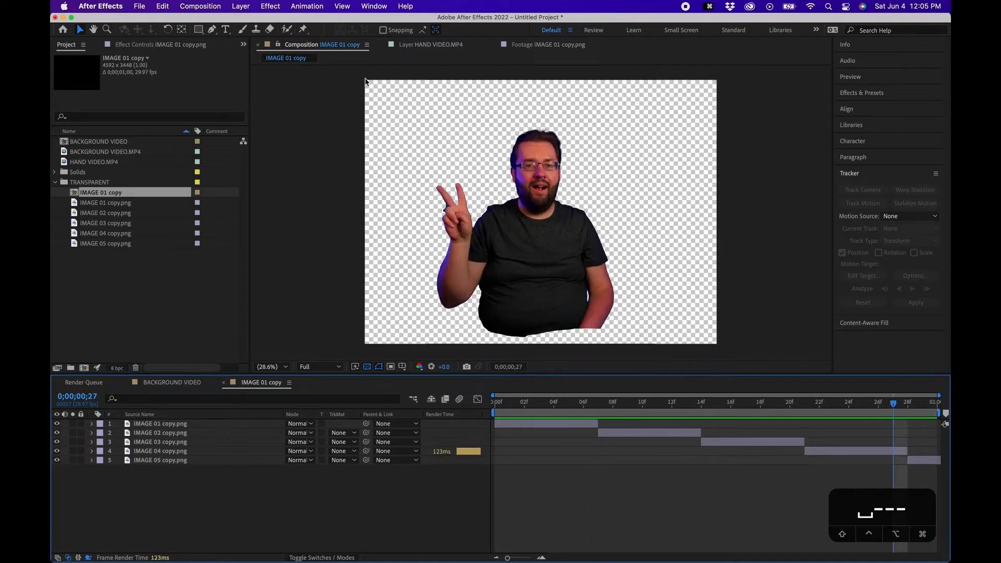
Set the image sequence composition's duration to 0;00;01;04 and preview it
click(200, 6)
click(203, 39)
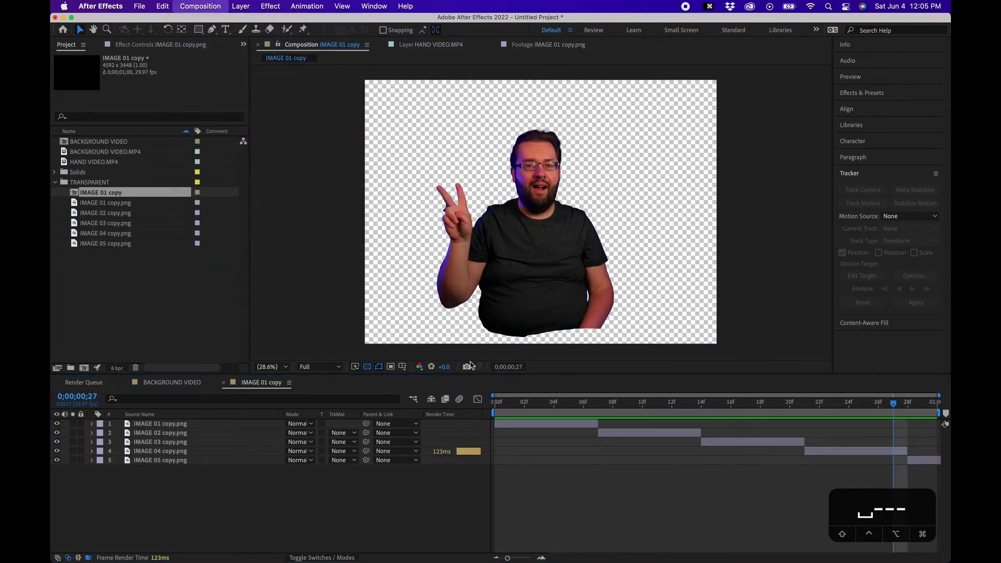
click(425, 308)
key(BackSpace)
text(4)
click(613, 392)
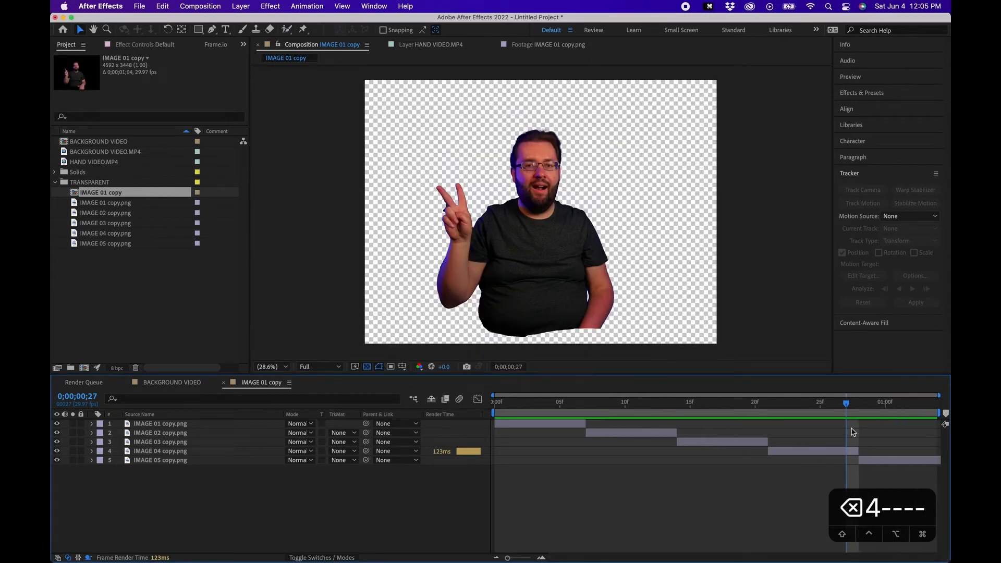
key(space)
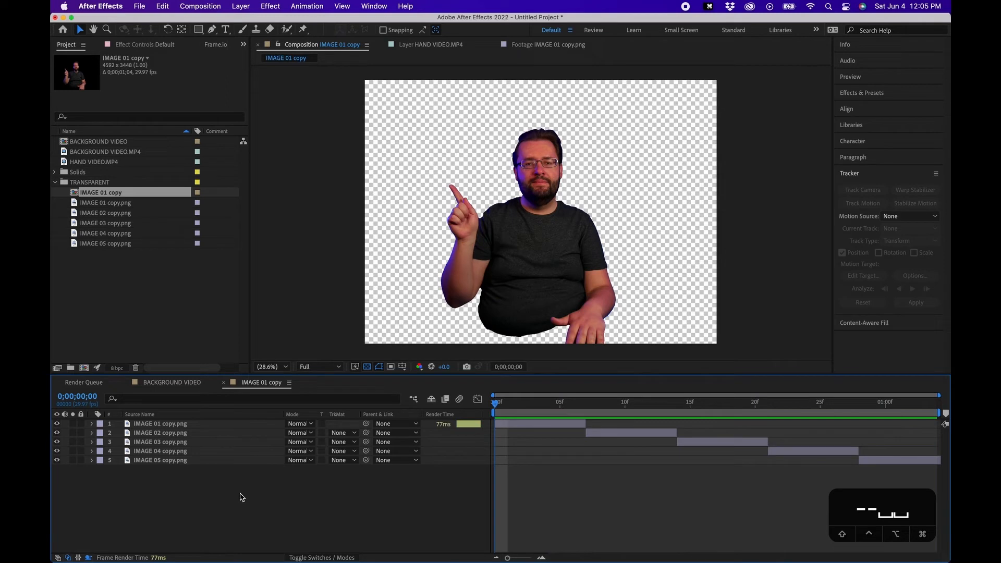
Move the IMAGE 01 copy composition out of the TRANSPARENT folder and rename it GIF ANIMATION
click(99, 196)
drag(89, 195, 59, 190)
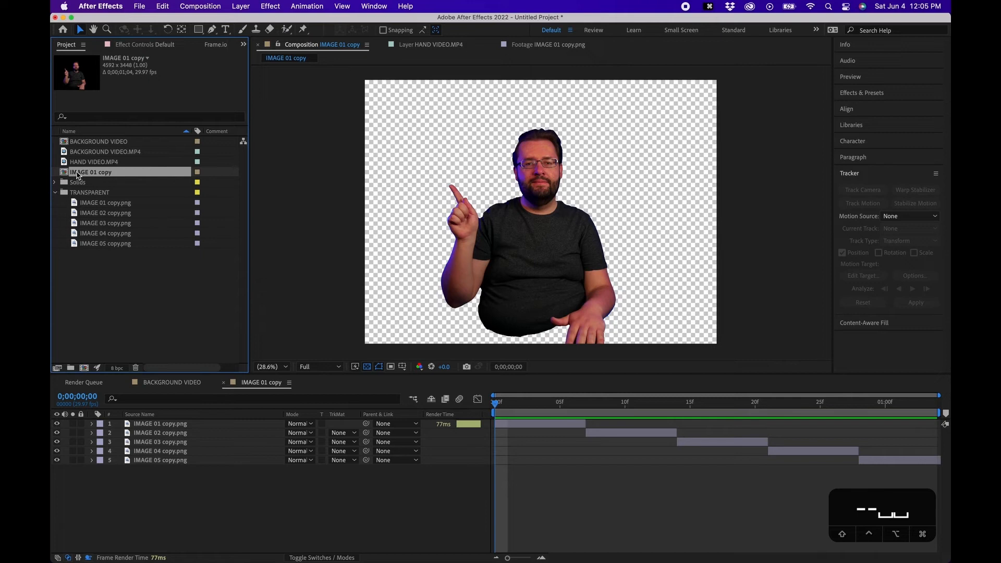
key(Return)
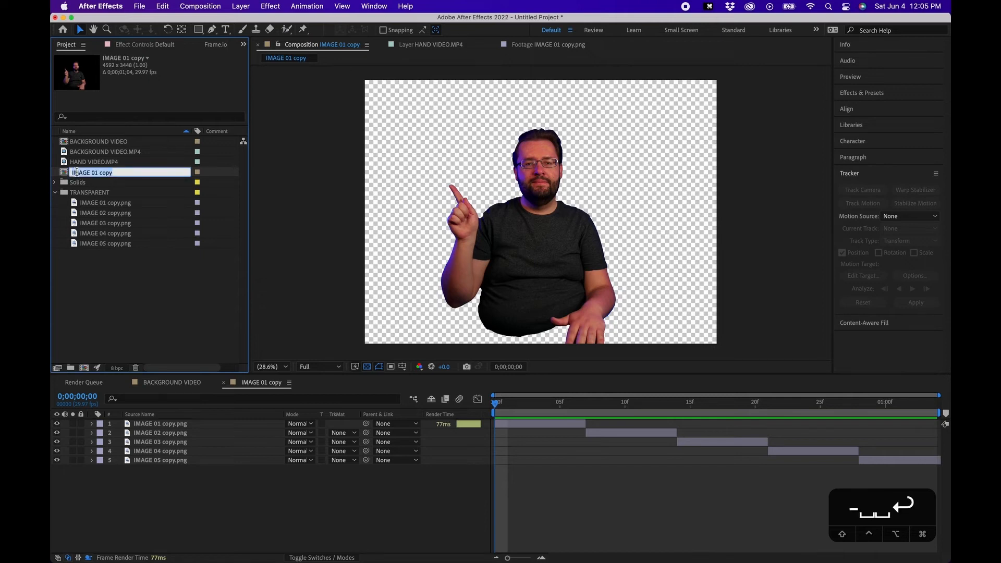
text(GIF ANI)
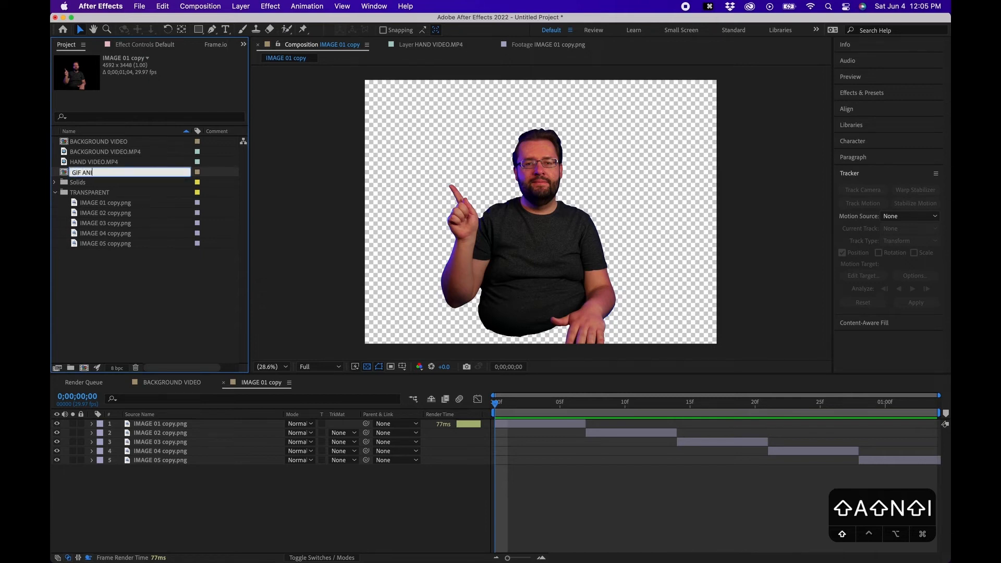
text(MATION)
key(Return)
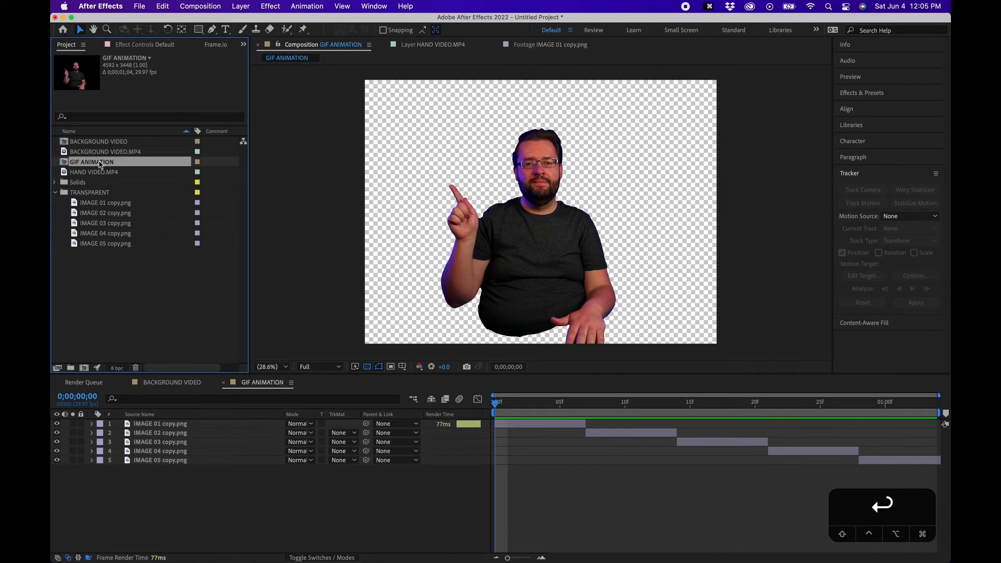
Open the BACKGROUND VIDEO composition and rename it FINAL CUTOUT GIF ANIMATION
double_click(89, 143)
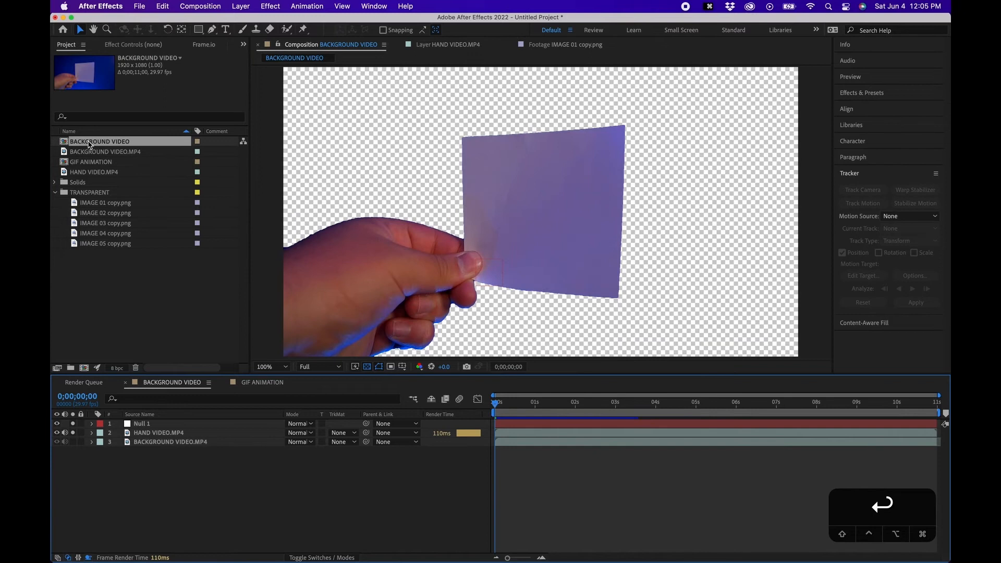
click(94, 146)
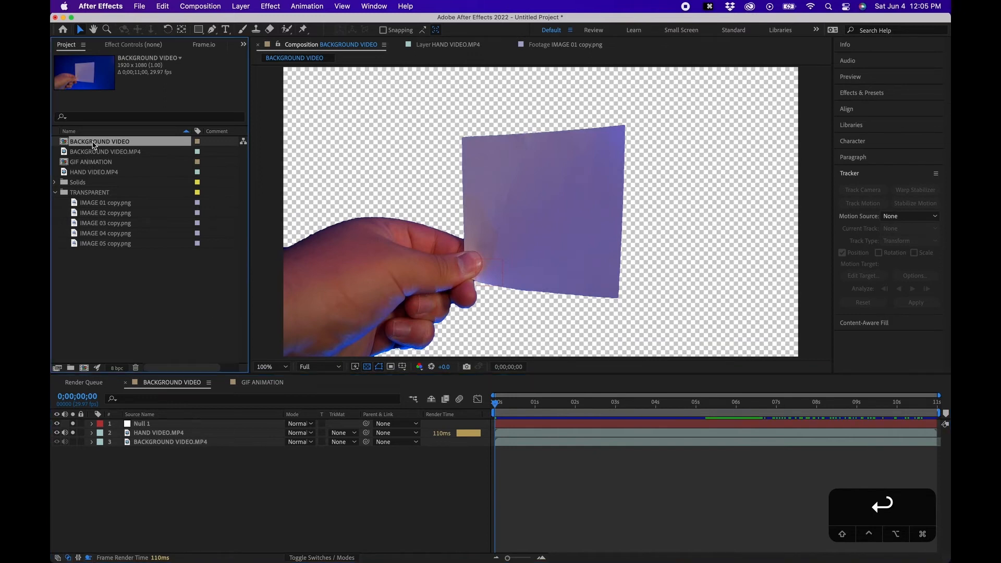
key(Return)
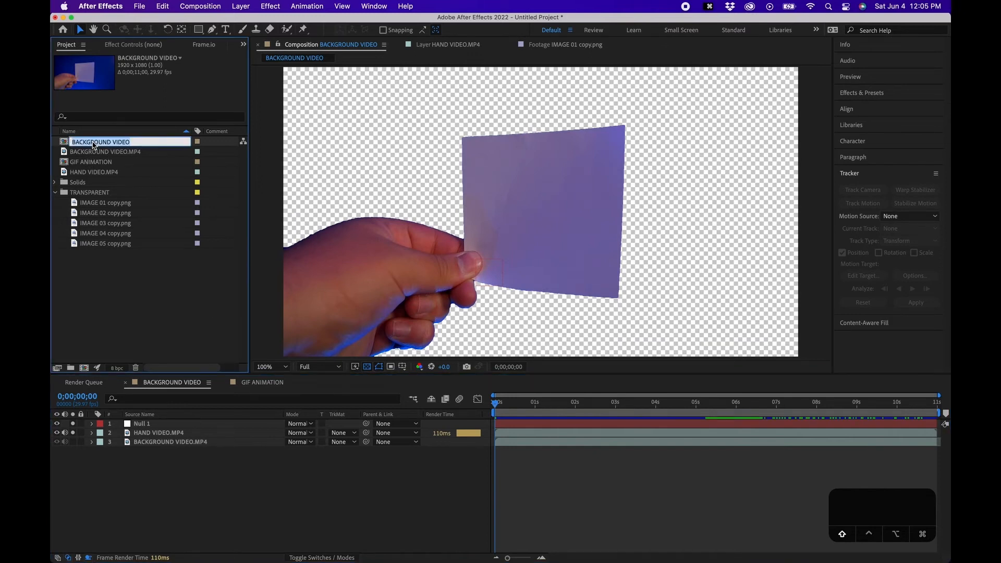
text(FINAL )
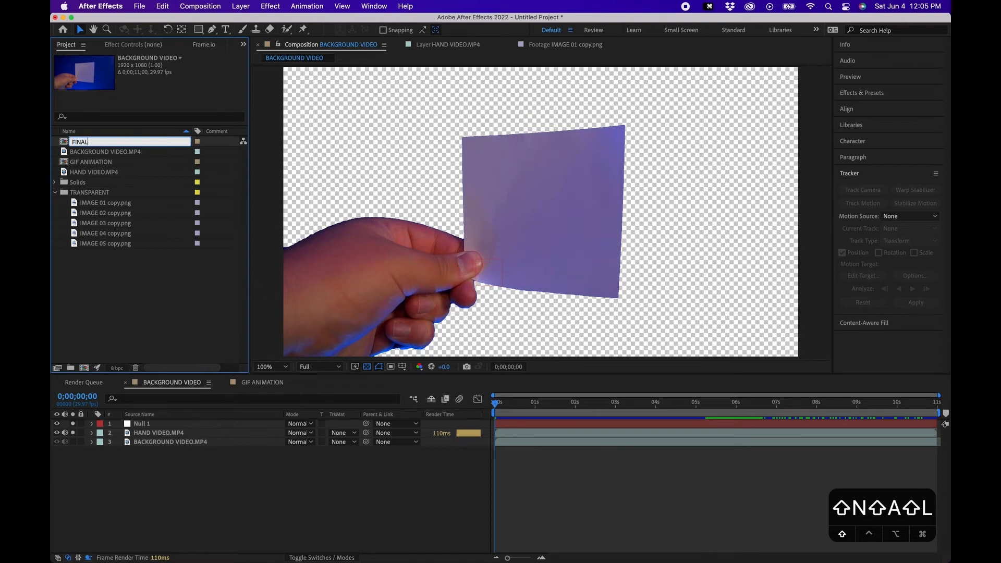
text(CUTOU)
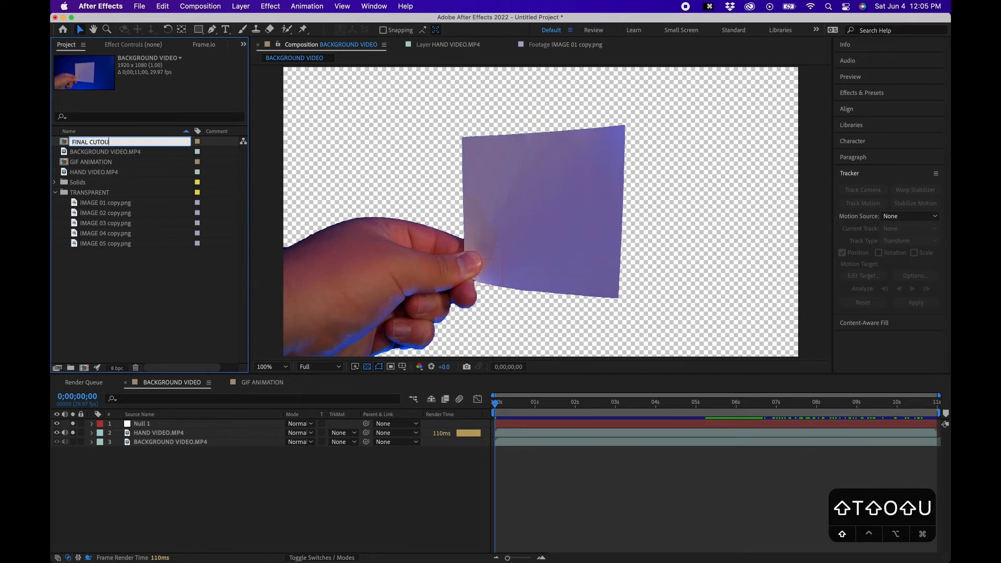
text(T GIF ANIMATION)
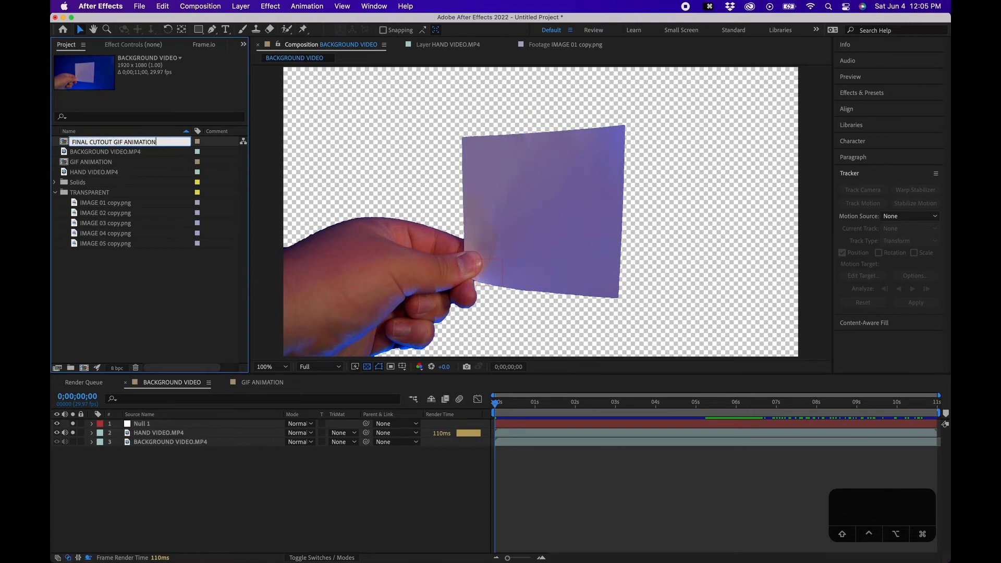
key(Return)
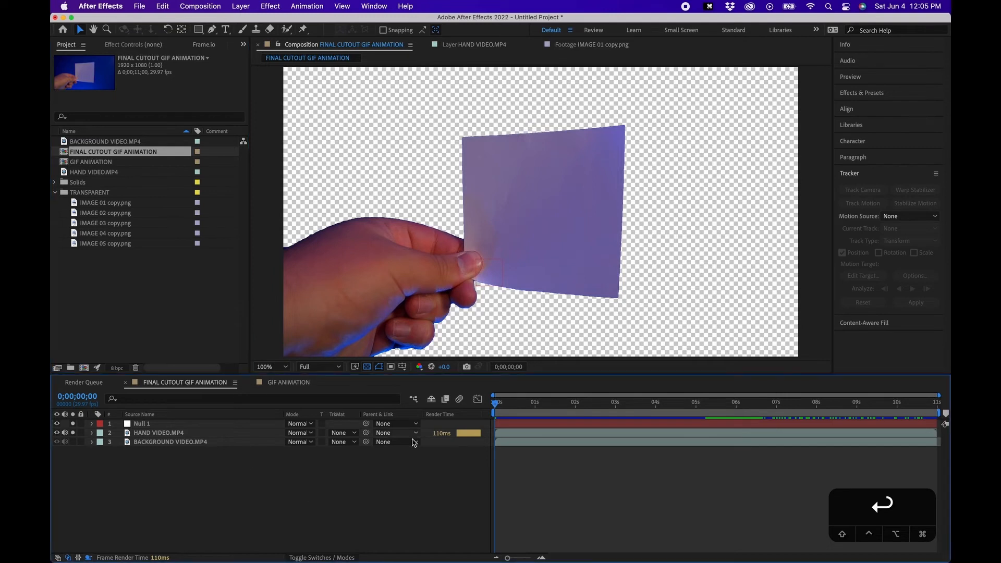
Turn off solo on the HAND VIDEO.MP4 and Null 1 layers and check the hand and background layers by toggling their visibility
scroll(485, 302, down, 1)
scroll(485, 302, up, 1)
click(73, 435)
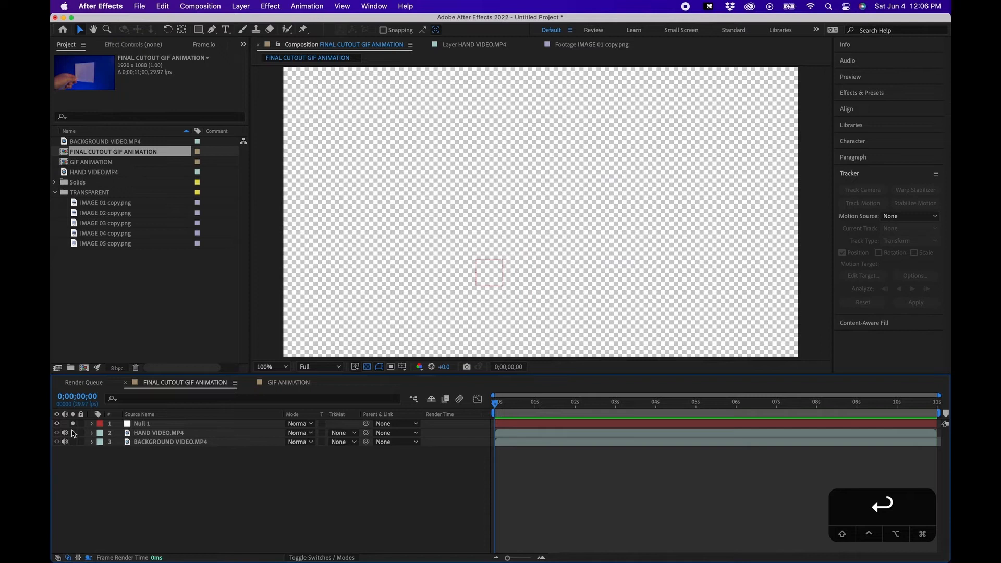
click(73, 423)
drag(525, 403, 436, 412)
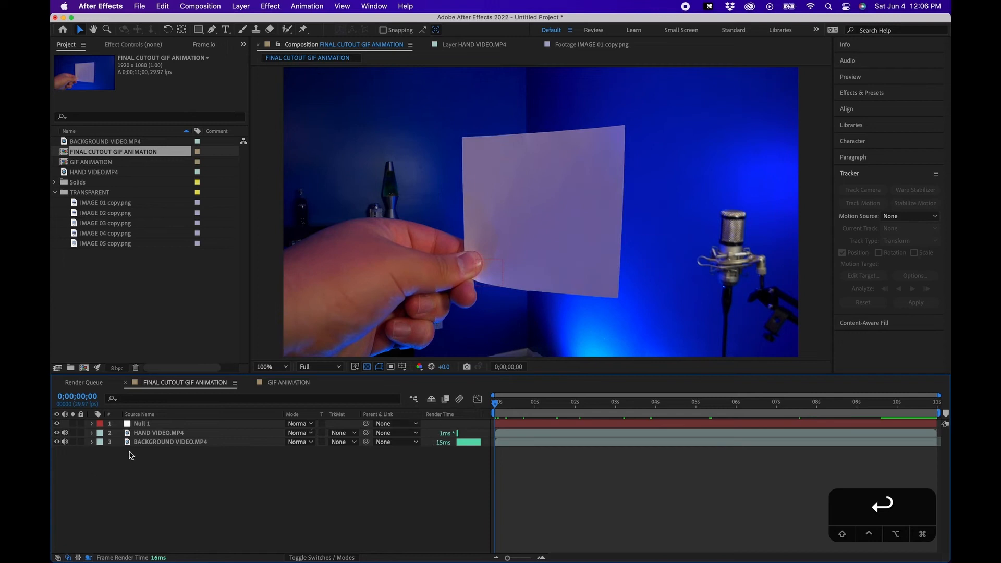
click(159, 442)
click(57, 442)
click(57, 442)
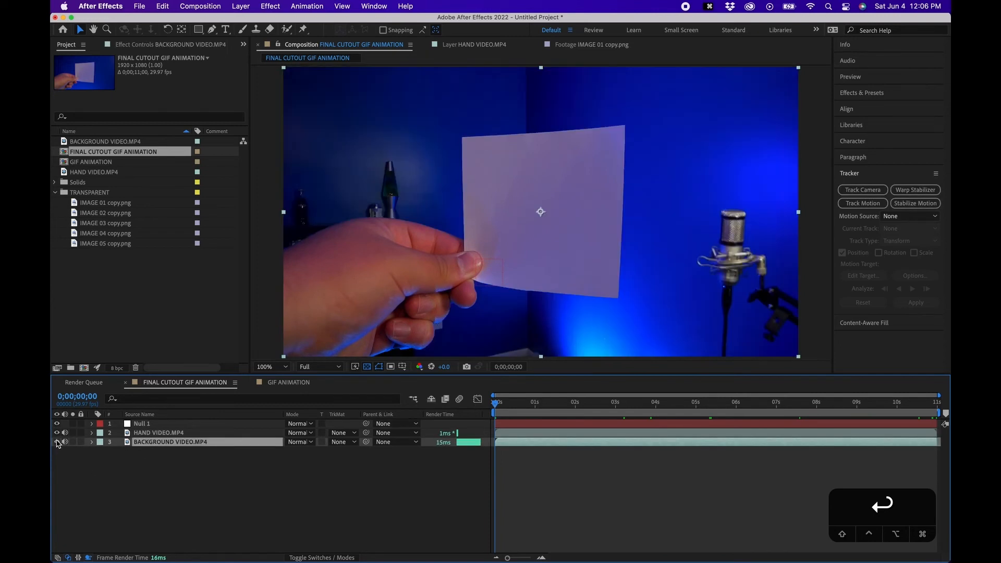
click(56, 433)
click(57, 433)
Add the GIF ANIMATION composition above HAND VIDEO.MP4, scale it to 18%, and position the man on the paper
click(104, 166)
drag(96, 166, 163, 435)
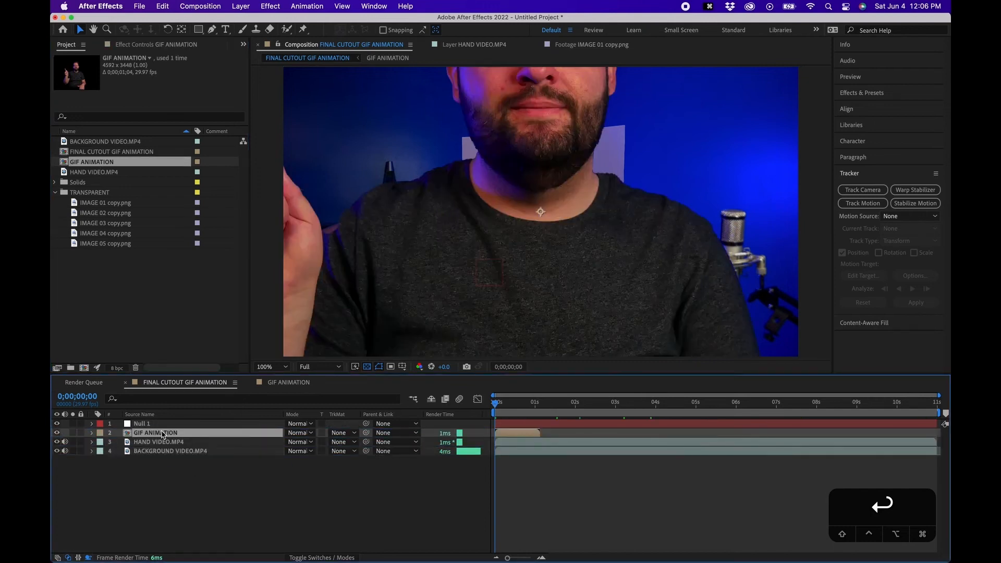
key(s)
drag(304, 443, 255, 438)
drag(545, 259, 549, 238)
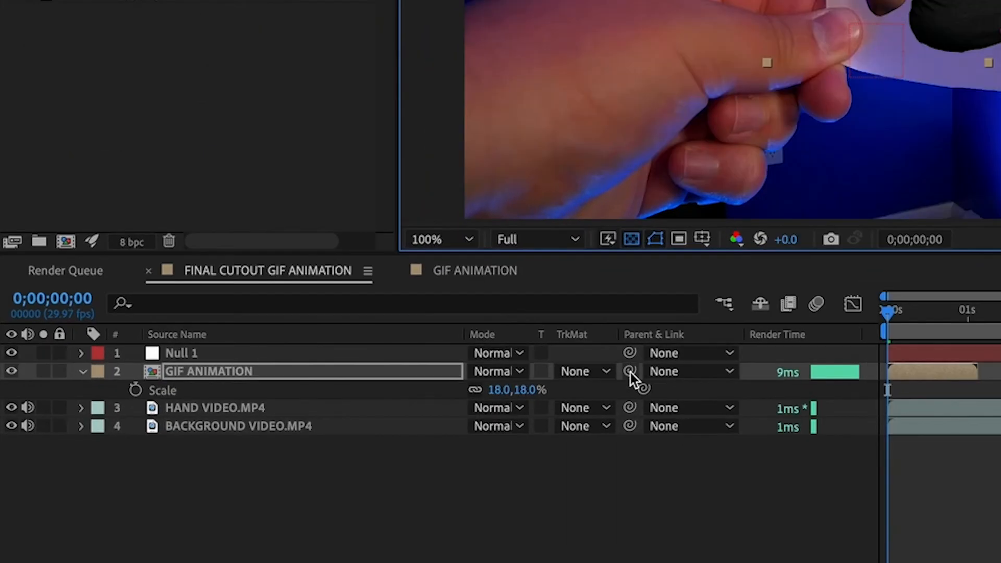
Parent the GIF ANIMATION layer to Null 1 and scrub the opening frames to check that it follows the paper
drag(630, 373, 196, 355)
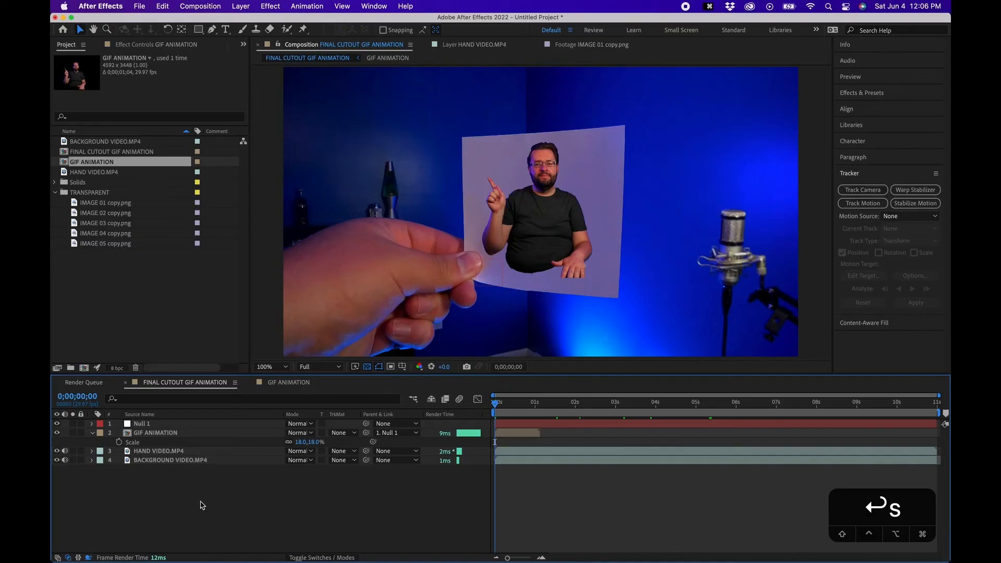
click(908, 315)
mouse_move(504, 402)
mouse_down()
mouse_move(532, 402)
mouse_move(495, 400)
mouse_up()
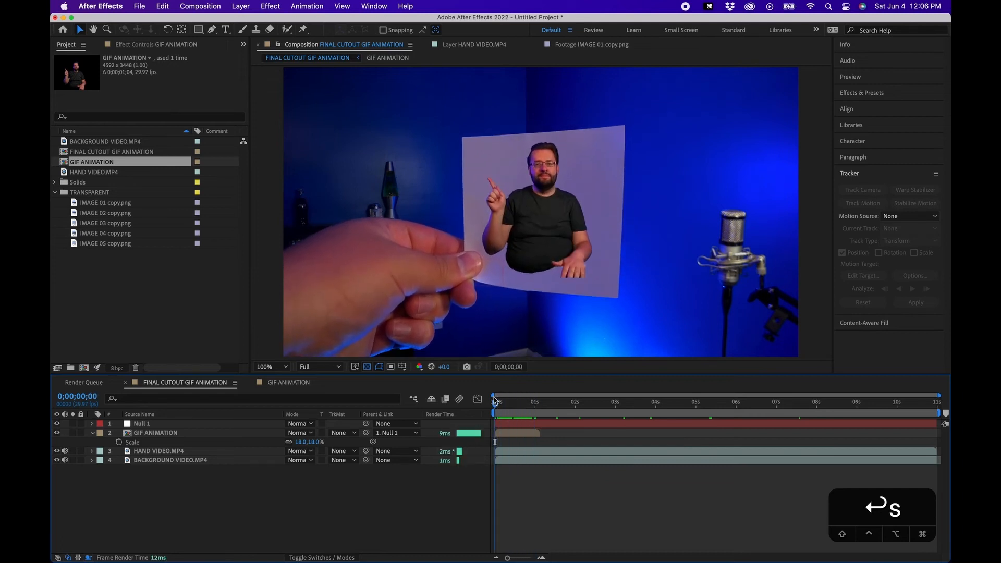
Set the HAND VIDEO.MP4 layer's track matte to Alpha Inverted Matte "GIF ANIMATION" and scrub the start to check the cutout
click(213, 433)
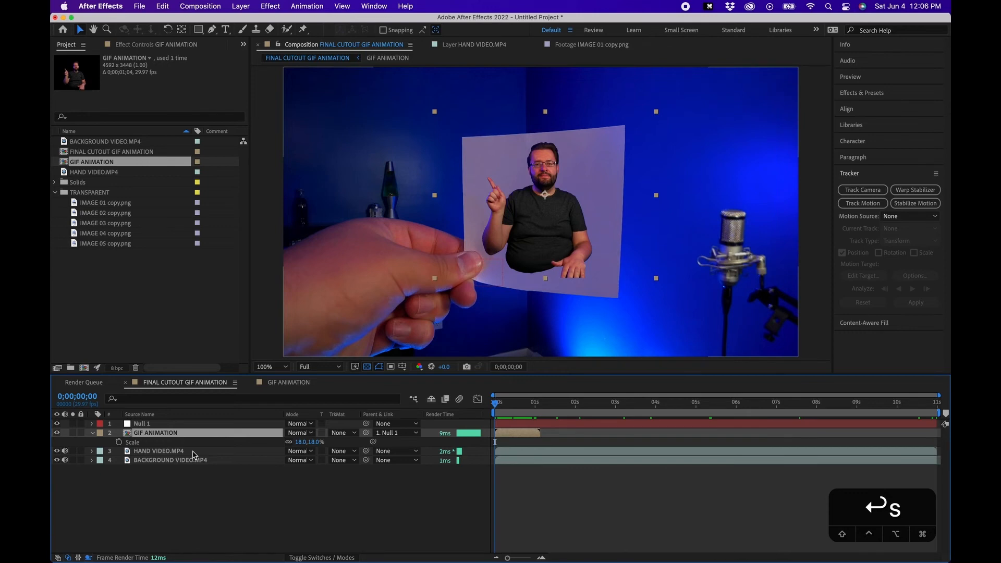
click(193, 452)
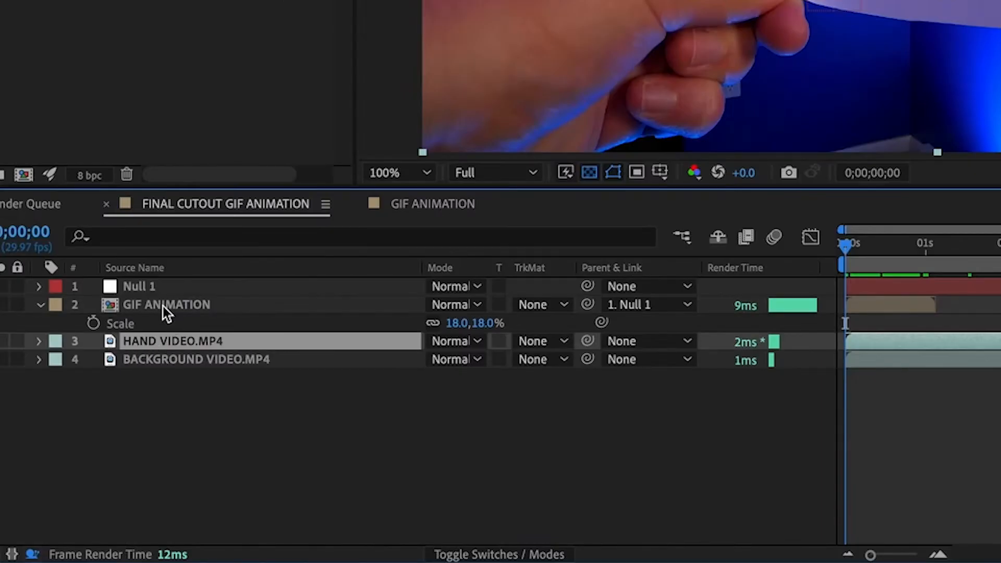
click(164, 307)
click(154, 343)
click(540, 343)
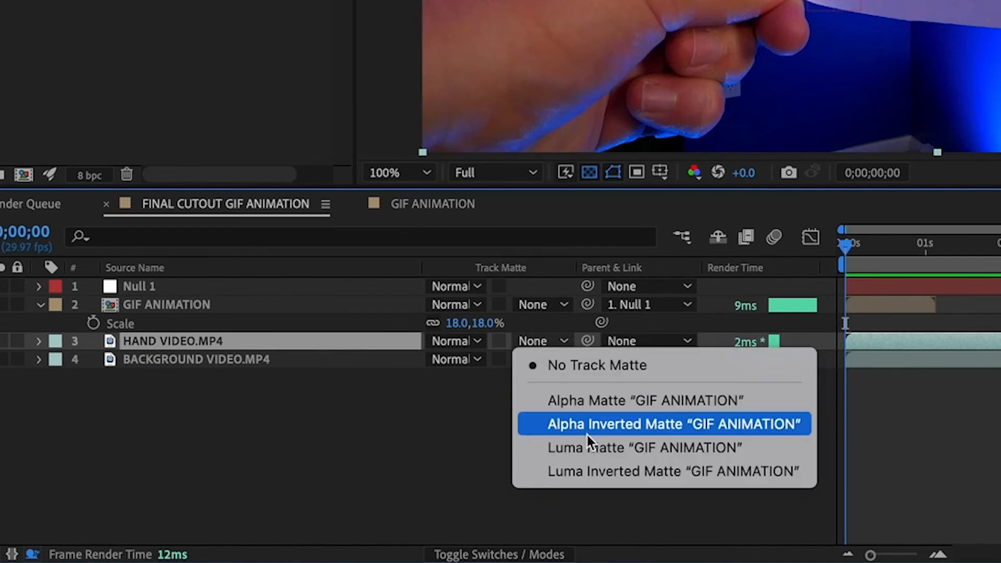
click(409, 421)
click(508, 555)
click(509, 554)
click(534, 346)
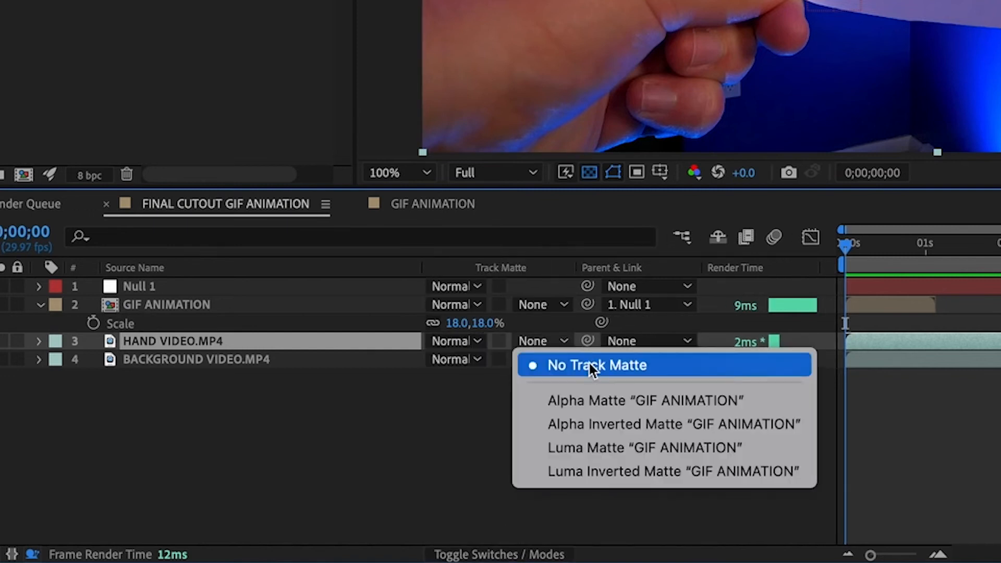
click(590, 425)
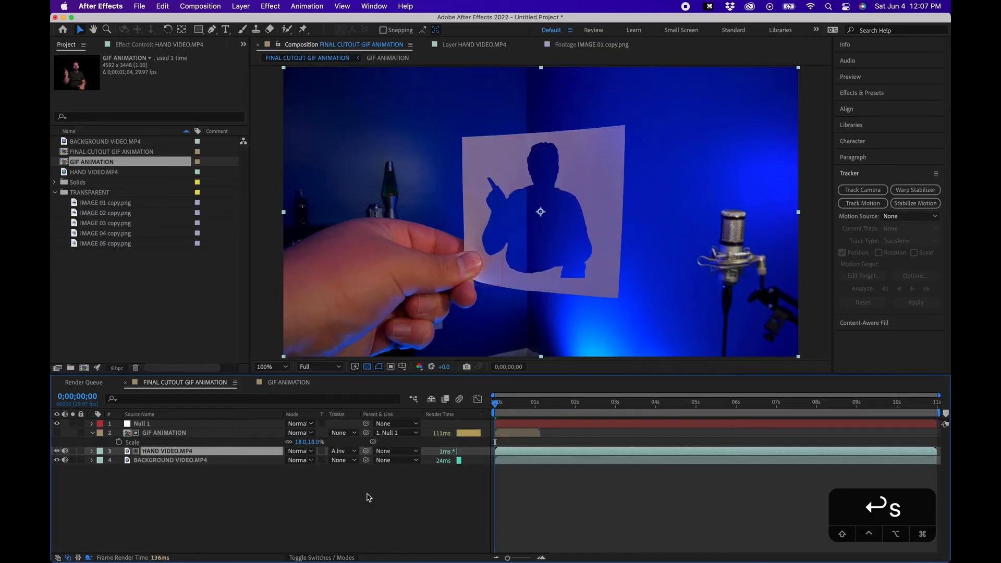
click(352, 506)
drag(511, 405, 484, 408)
Enable time remapping on the GIF ANIMATION layer
click(514, 435)
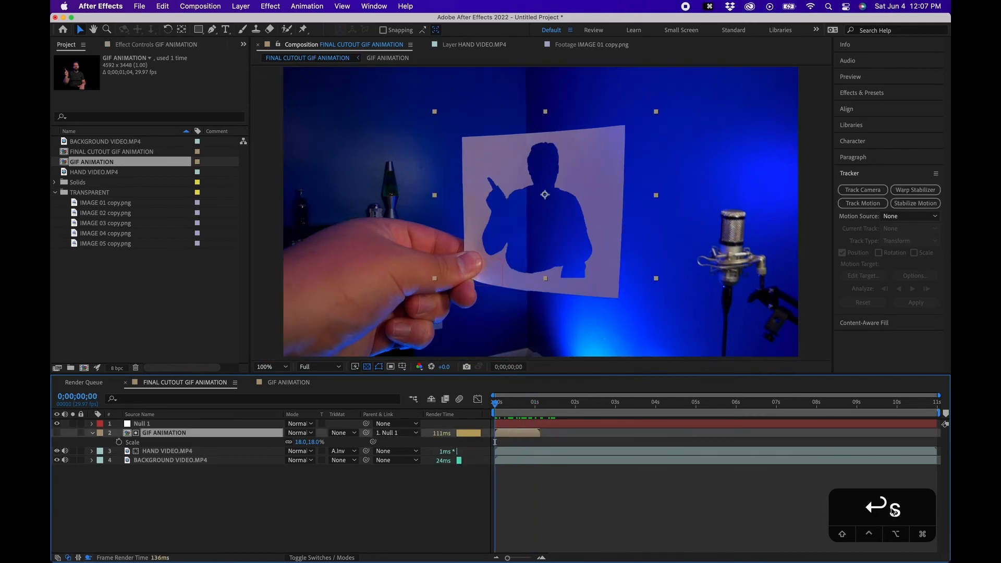
right_click(163, 439)
mouse_move(263, 291)
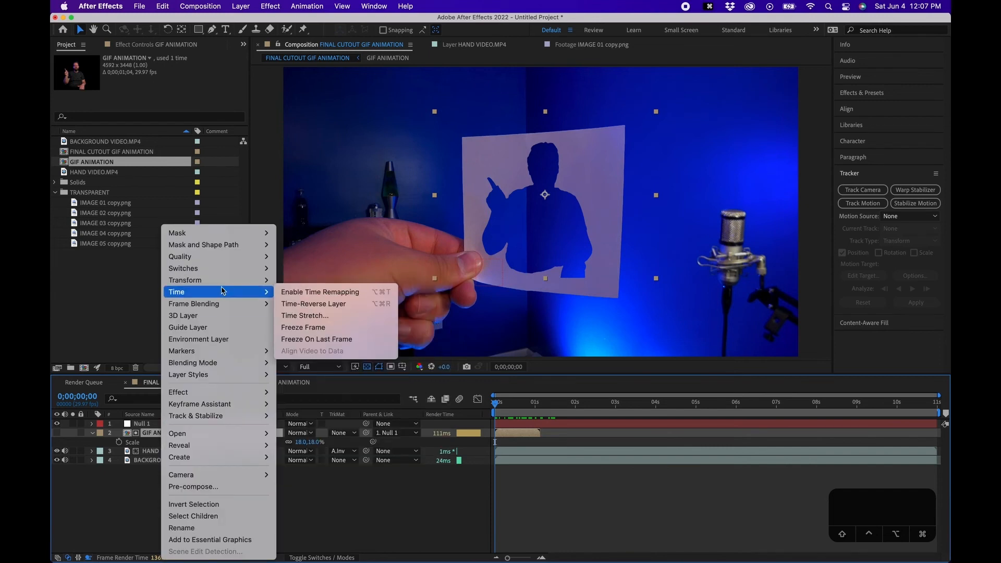
click(334, 292)
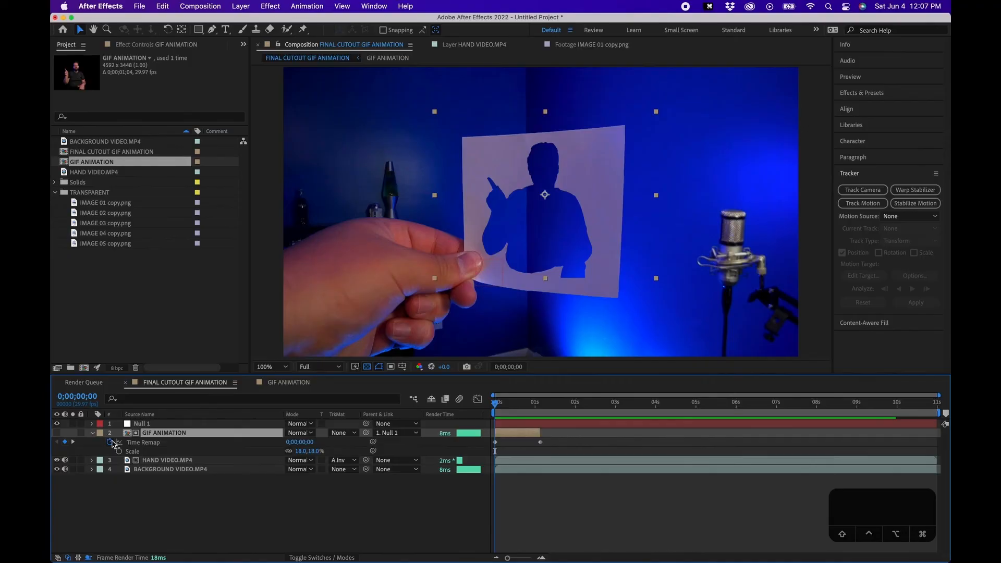
Add the expression loopOut(type="pingpong",numKeyframes=0) to the GIF ANIMATION layer's Time Remap and extend the layer to about 7 seconds
alt+click(111, 443)
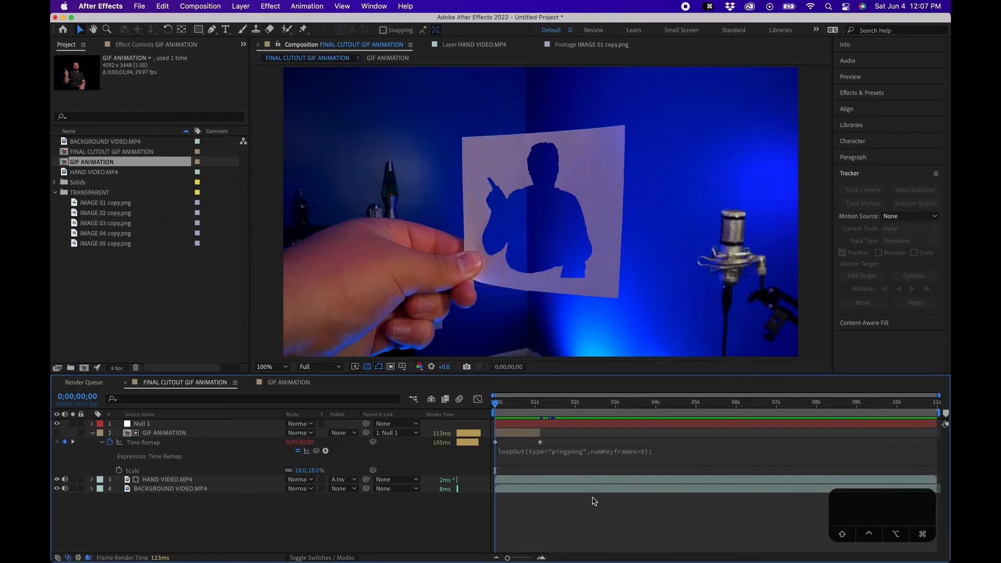
drag(541, 433, 778, 420)
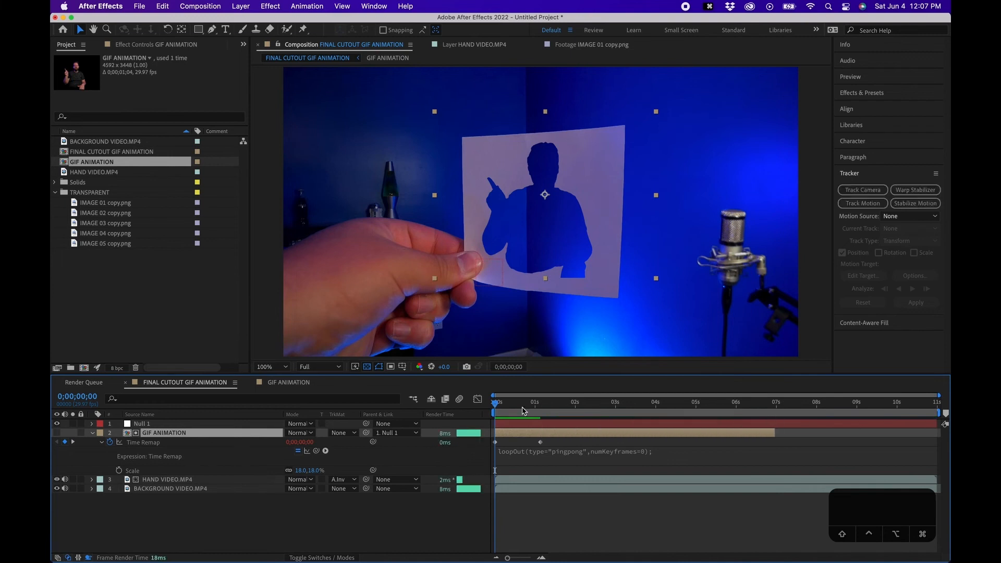
Extend the GIF ANIMATION layer to the end of the composition and play back the timeline to check the ping-pong loop
key(space)
key(space)
drag(475, 424, 651, 424)
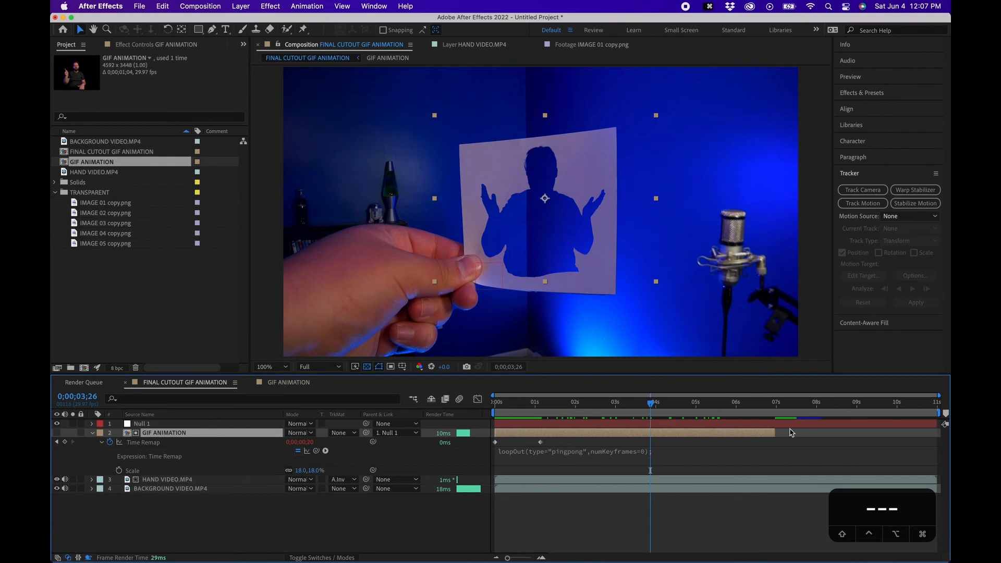
drag(776, 432, 949, 439)
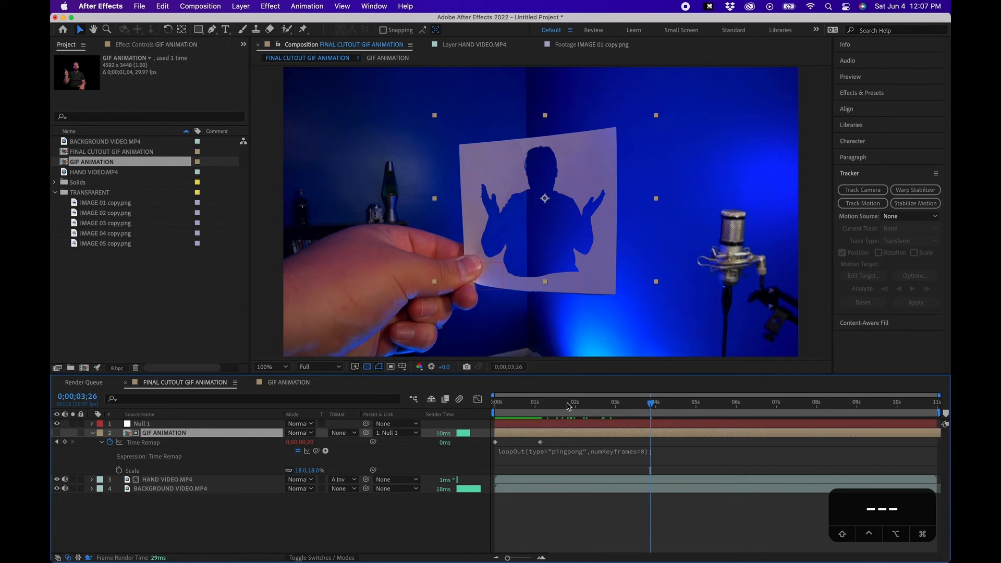
key(space)
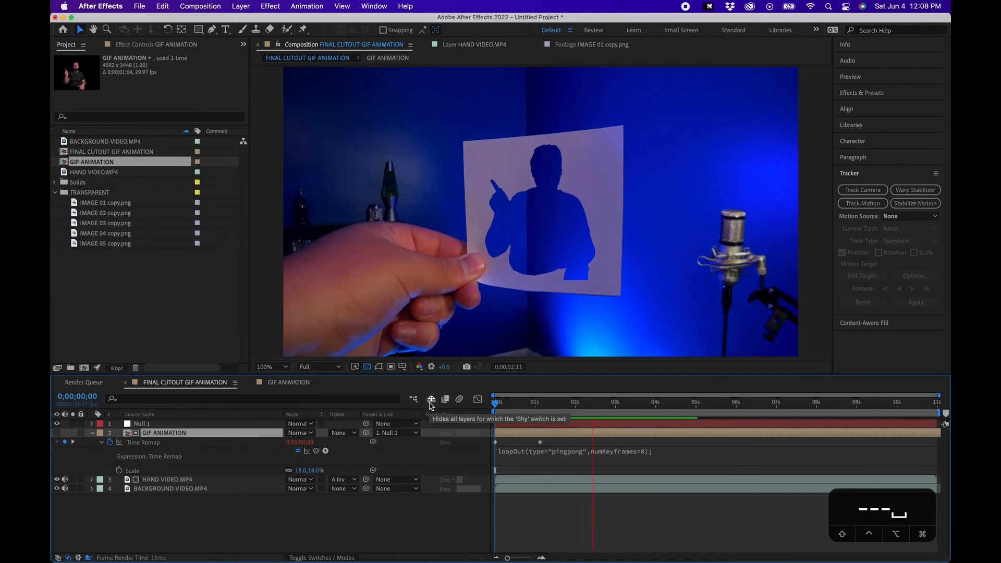
key(space)
key(u)
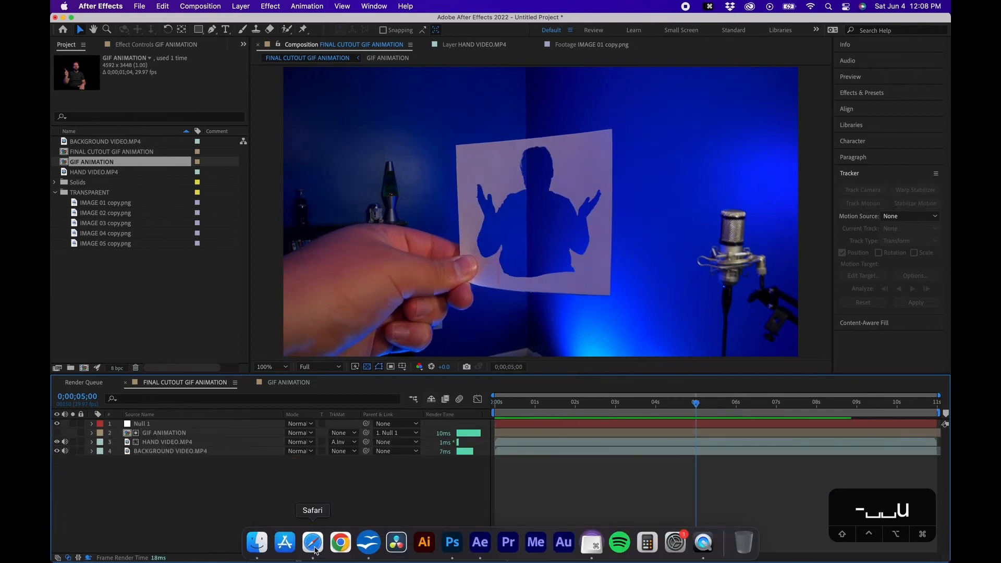
Switch to Safari to view the reference paper-cutout video on YouTube and return to After Effects
click(314, 545)
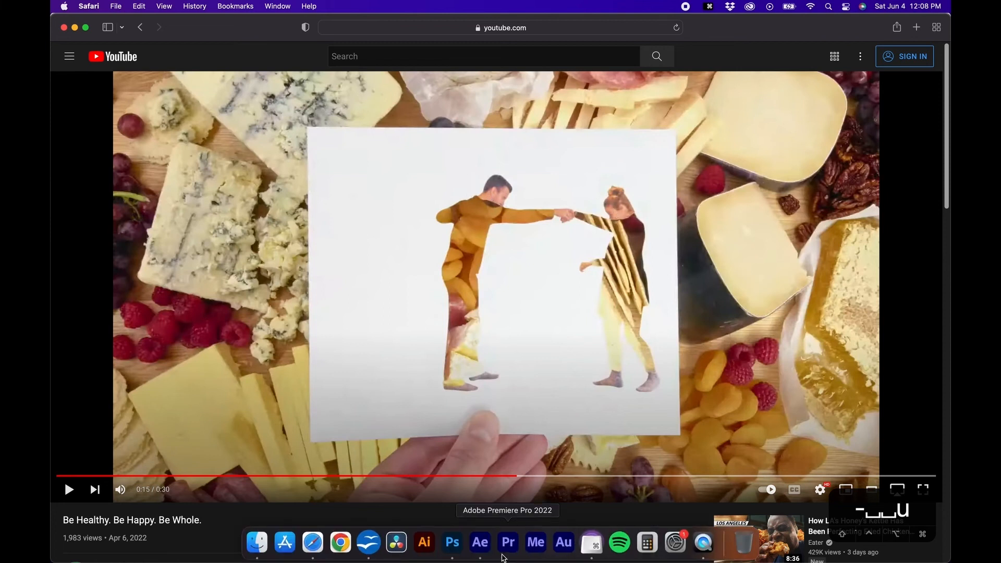
click(470, 543)
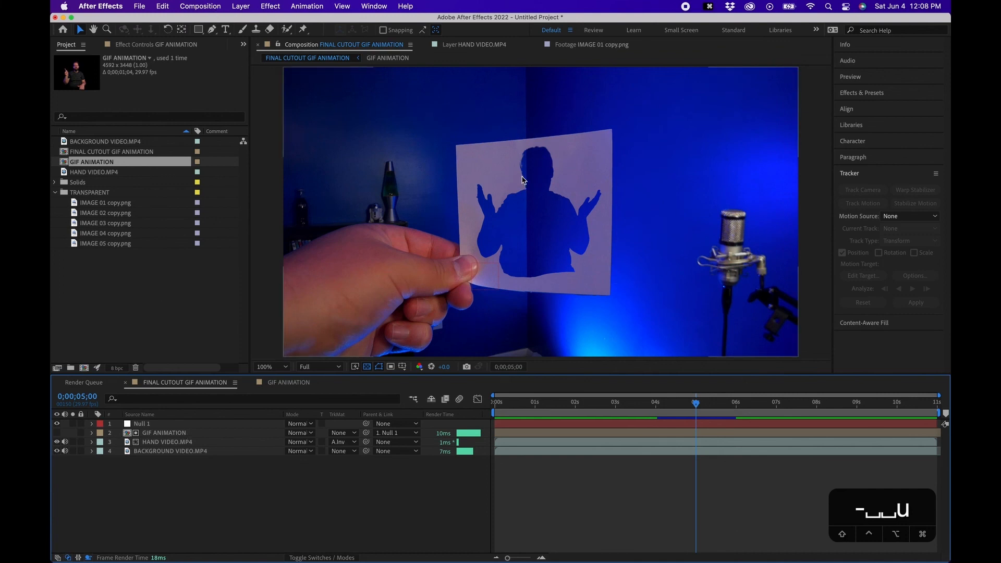
Draw a closed blue-filled Pen shape around the silhouette's head at 0;00;05;00 and place its layer below Null 1, parented to the null
click(212, 30)
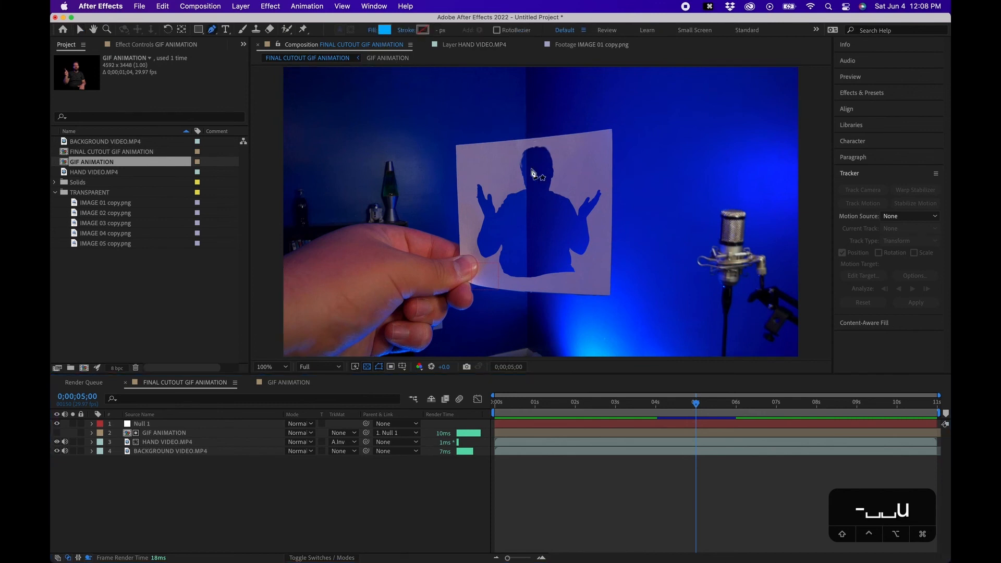
click(531, 152)
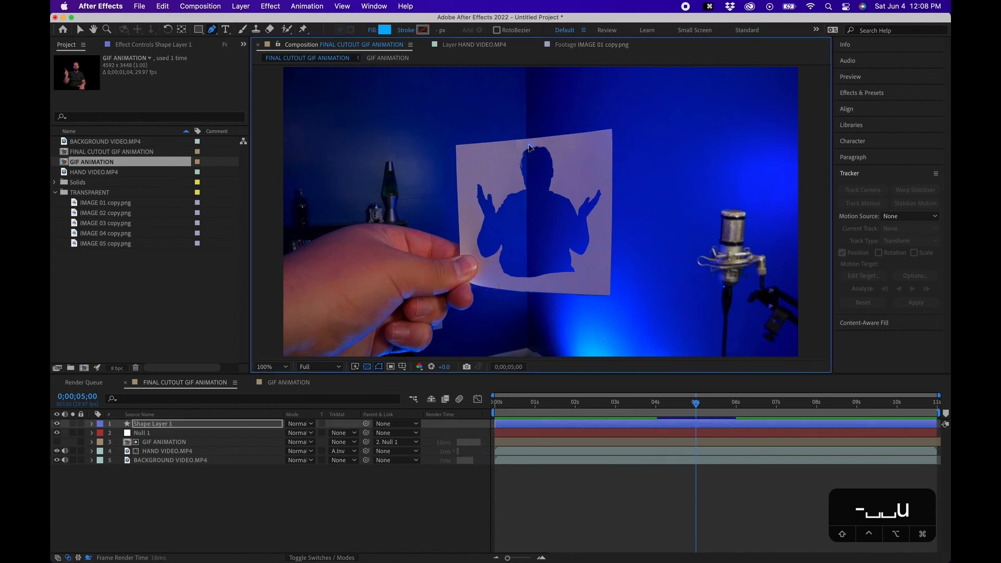
click(521, 185)
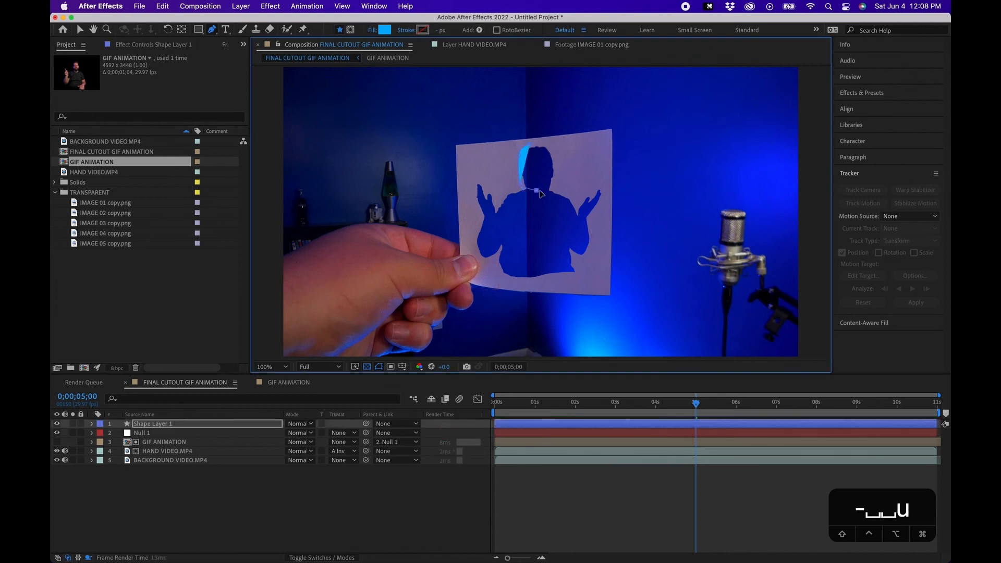
click(545, 190)
click(558, 177)
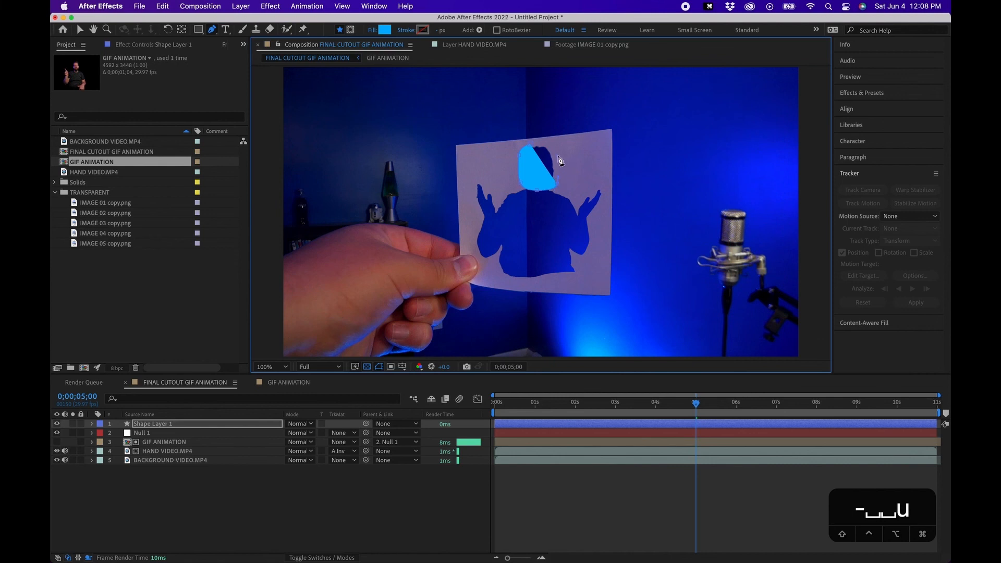
click(556, 145)
drag(366, 424, 156, 442)
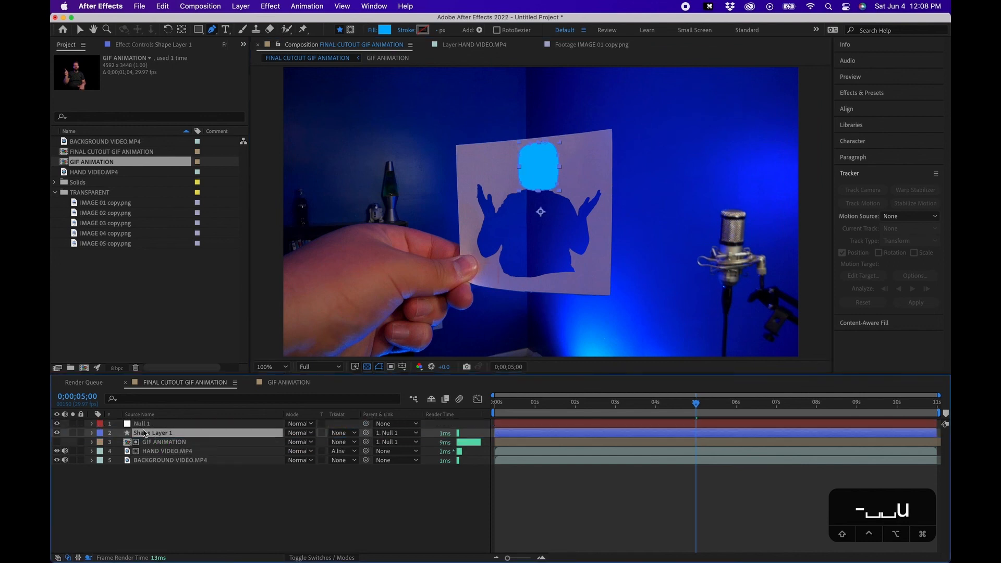
Duplicate the GIF ANIMATION layer and make the upper copy visible with its track matte set to Alpha Matte "Shape Layer 1"
click(159, 442)
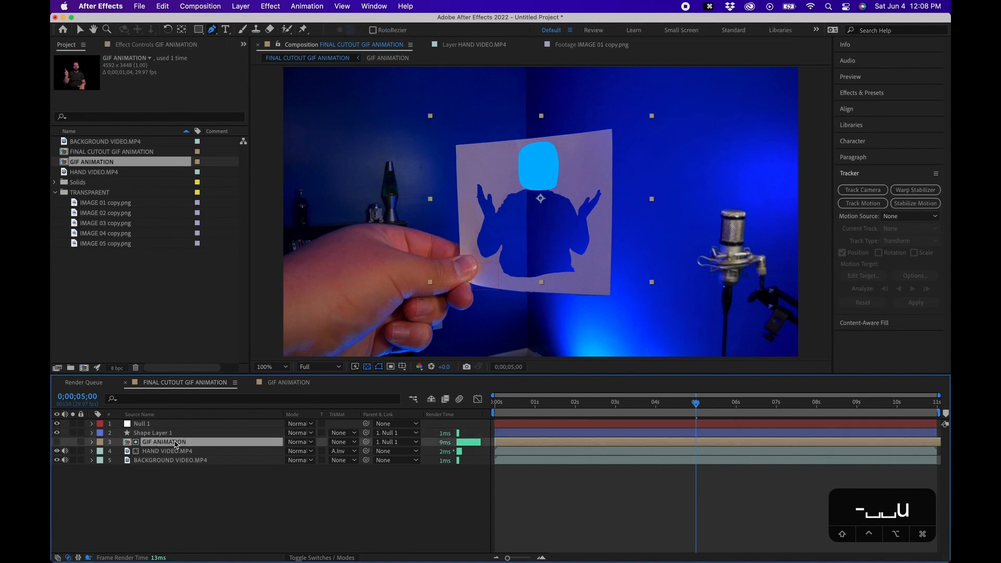
key(super+d)
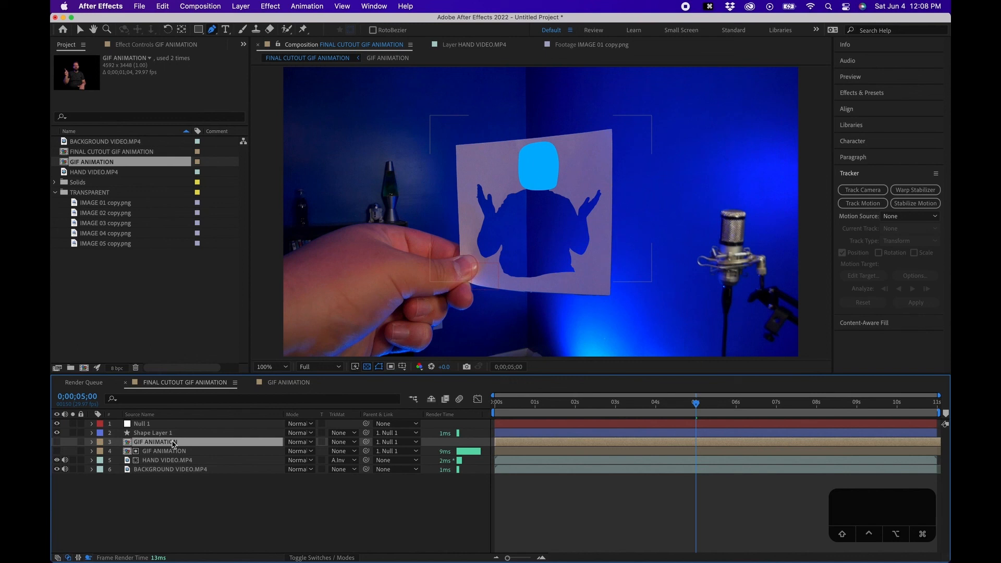
click(343, 442)
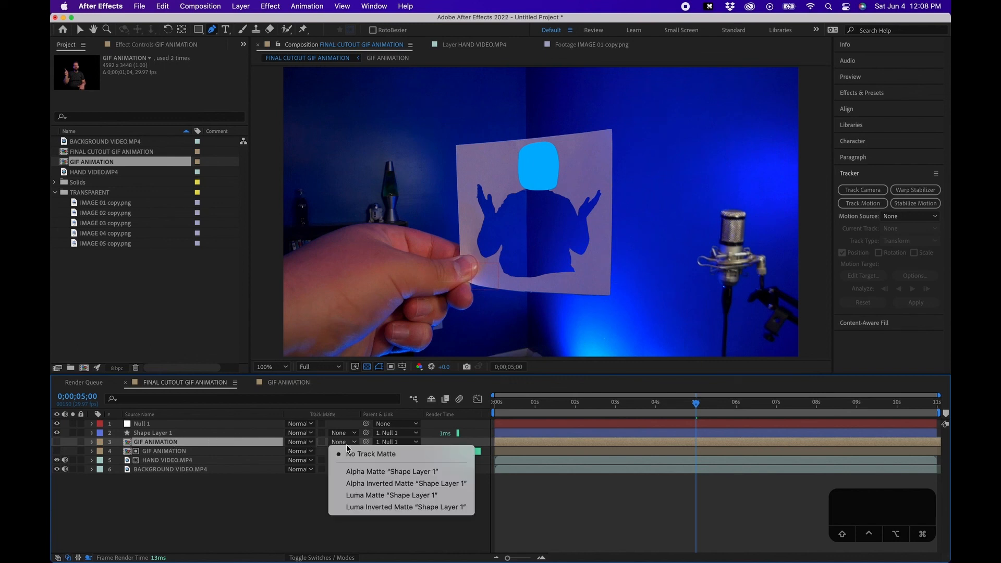
click(362, 473)
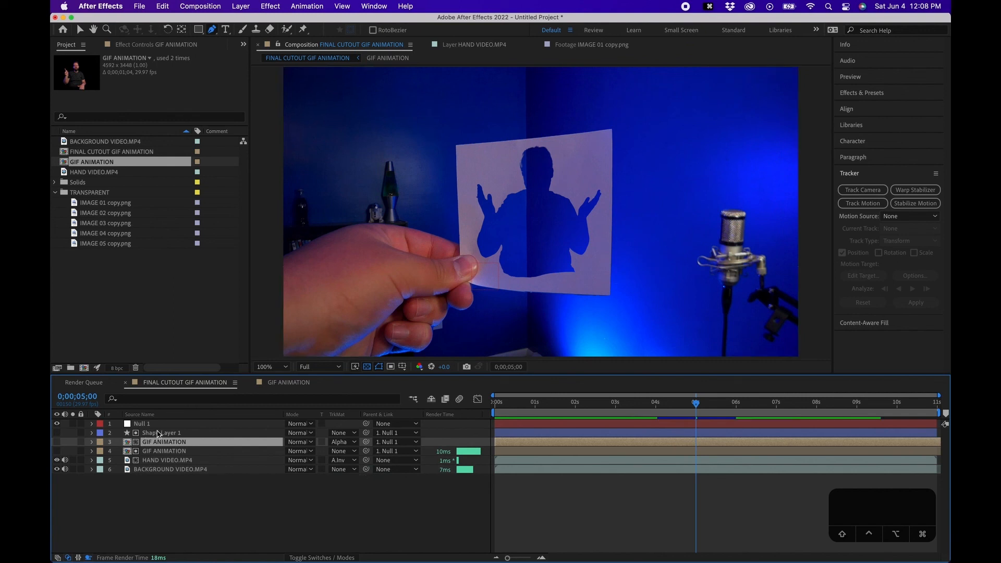
click(57, 442)
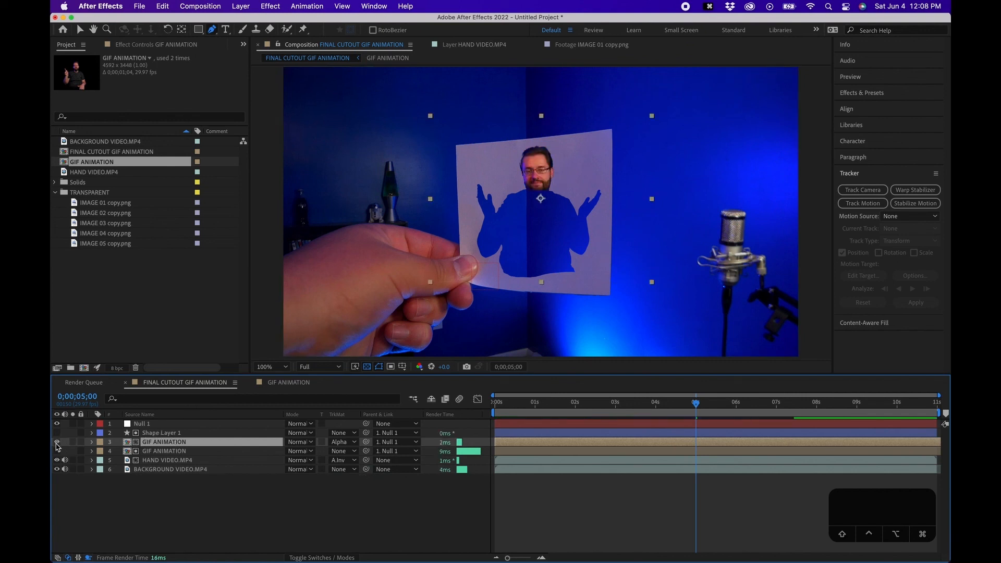
Play the composition from the first frame to check the head inside the moving cutout
click(183, 529)
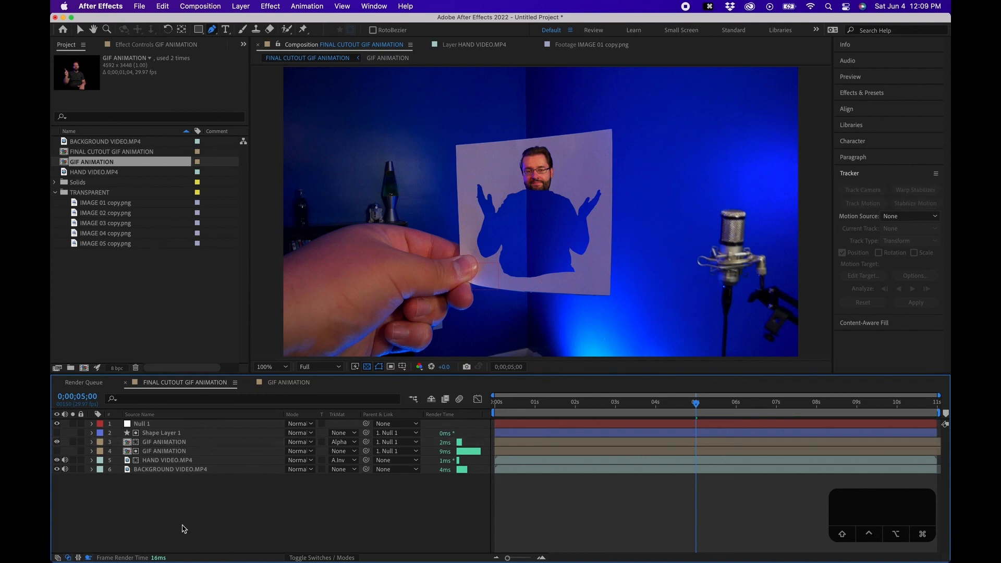
drag(699, 408, 434, 398)
key(space)
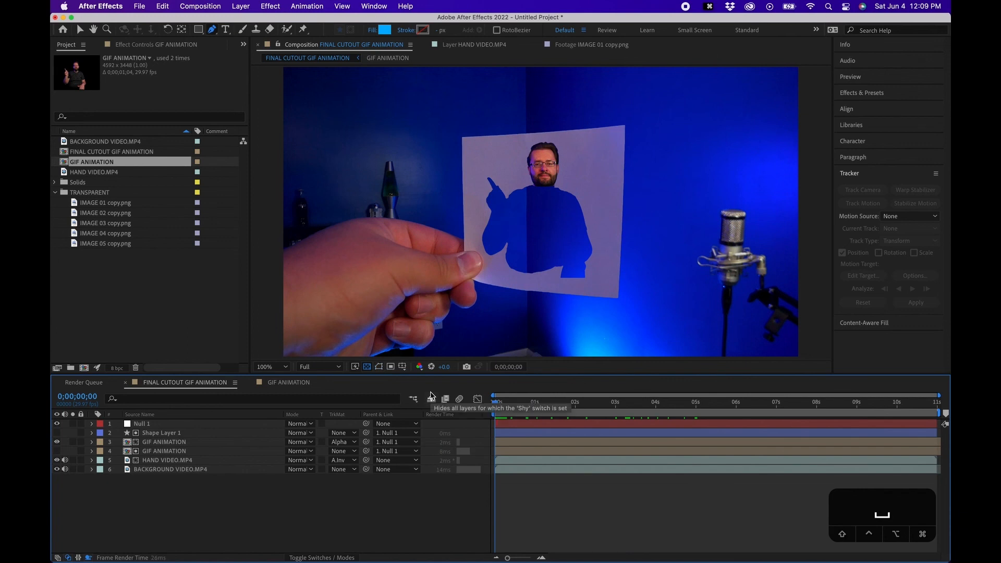